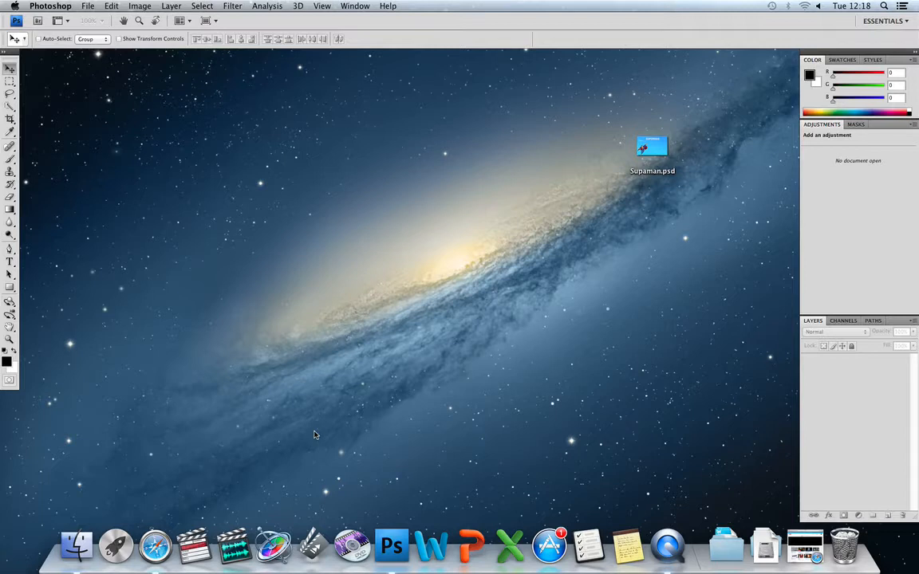
Open Supaman.psd from the Desktop and move its document window towards the middle of the workspace
click(88, 7)
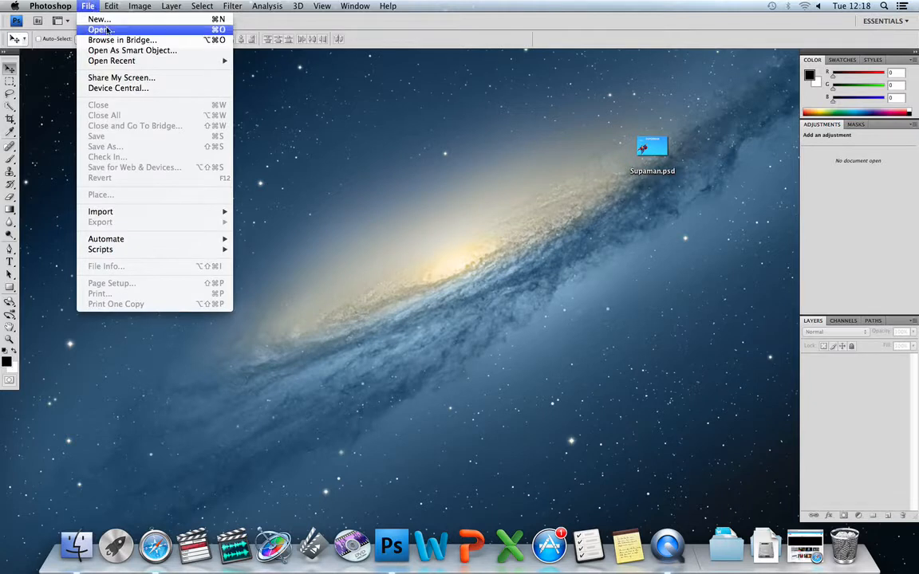
click(45, 93)
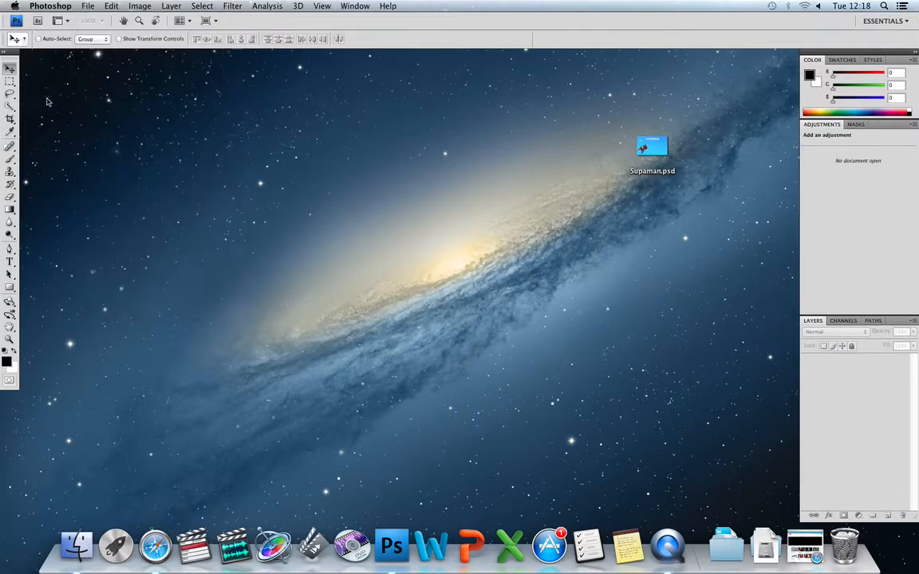
click(87, 7)
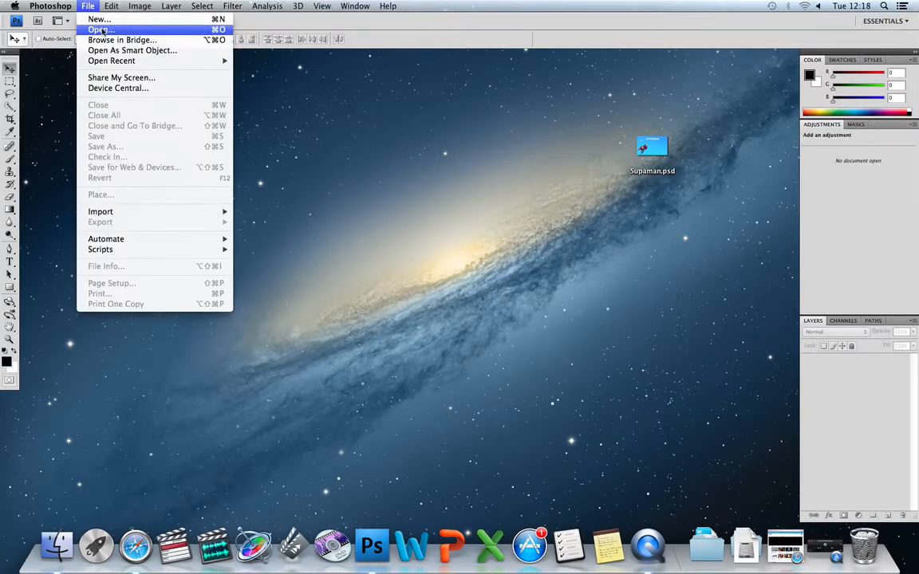
click(91, 29)
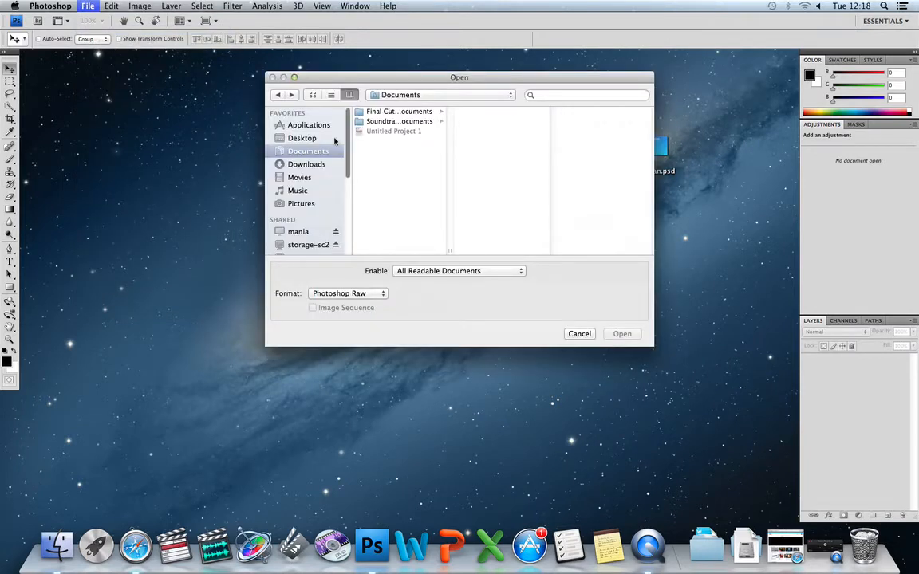
click(301, 138)
click(375, 141)
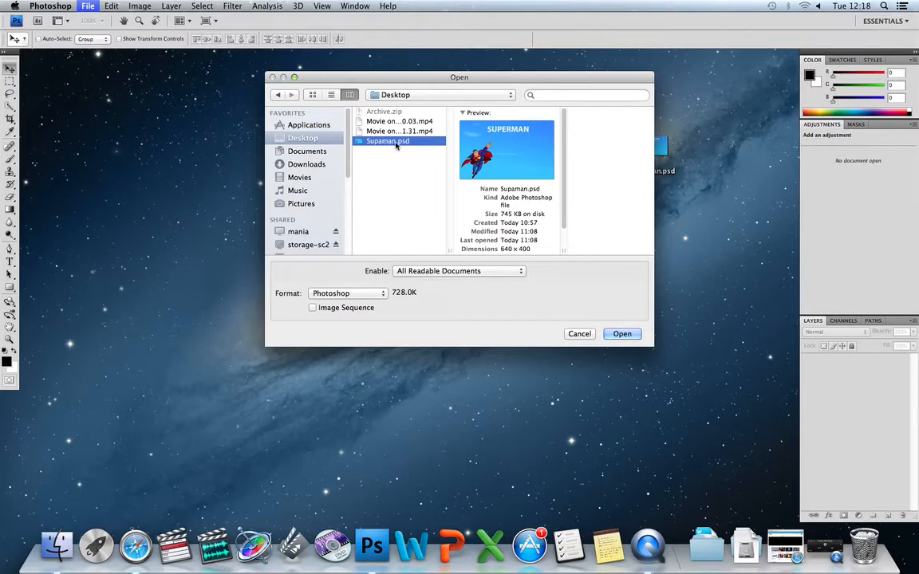
click(621, 333)
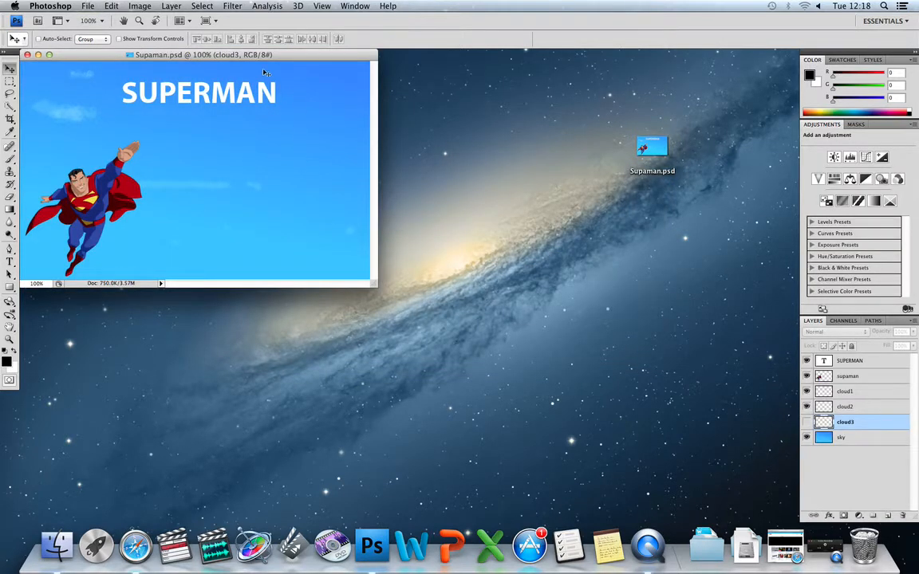
drag(271, 54, 529, 122)
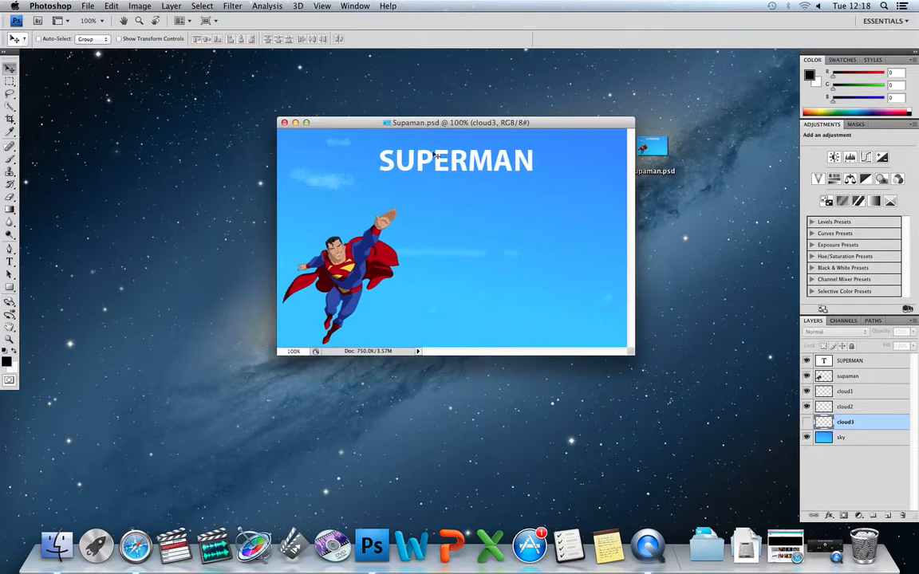
drag(405, 122, 376, 114)
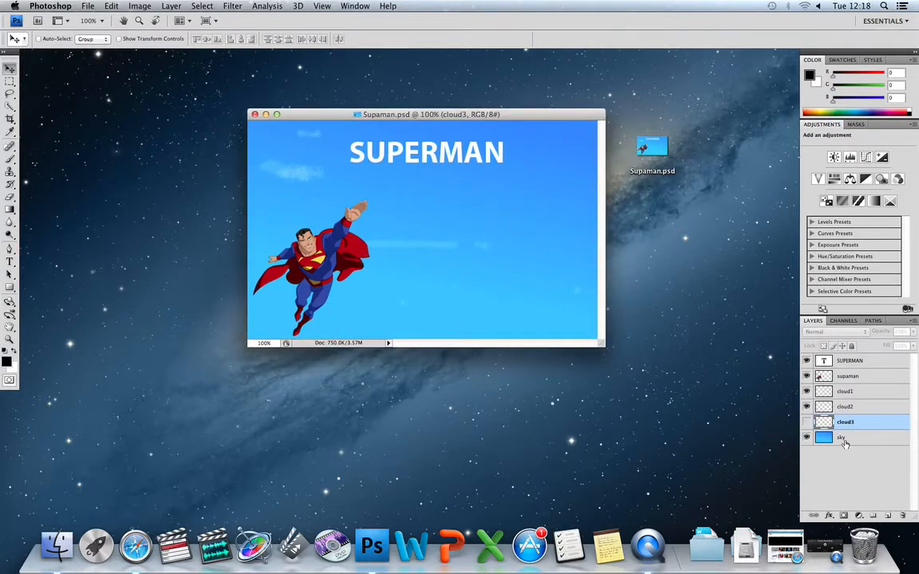
Examine the layer stack by hiding and reshowing the SUPERMAN, supaman and cloud1 layers one at a time
double_click(815, 322)
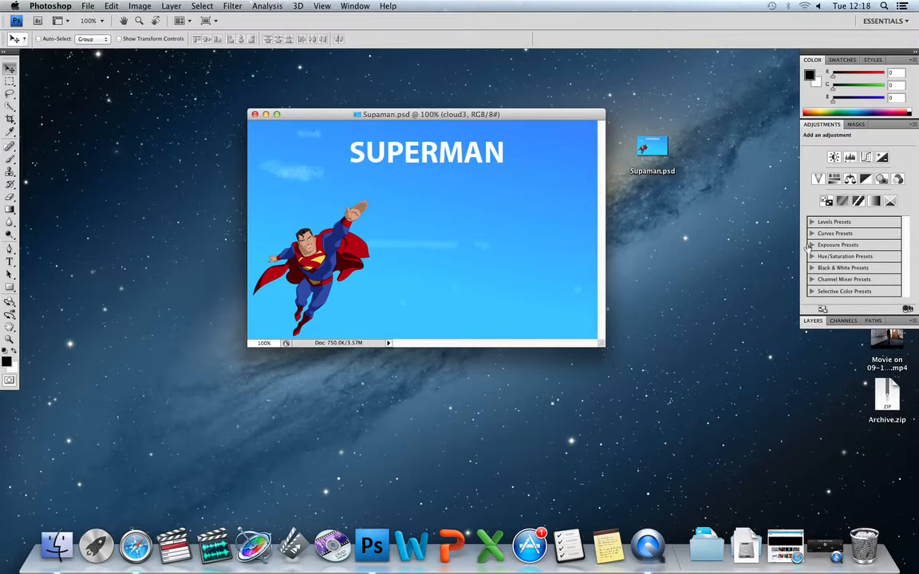
click(811, 323)
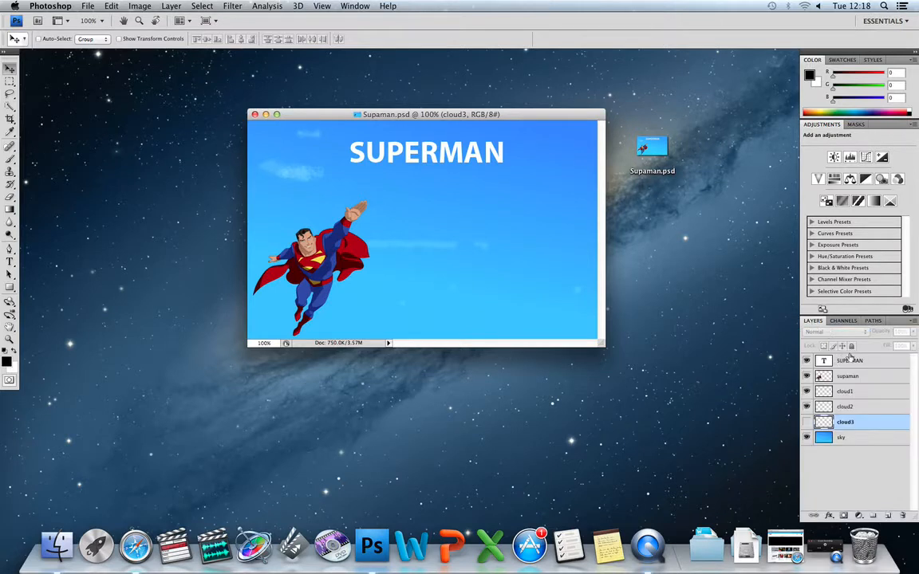
click(865, 362)
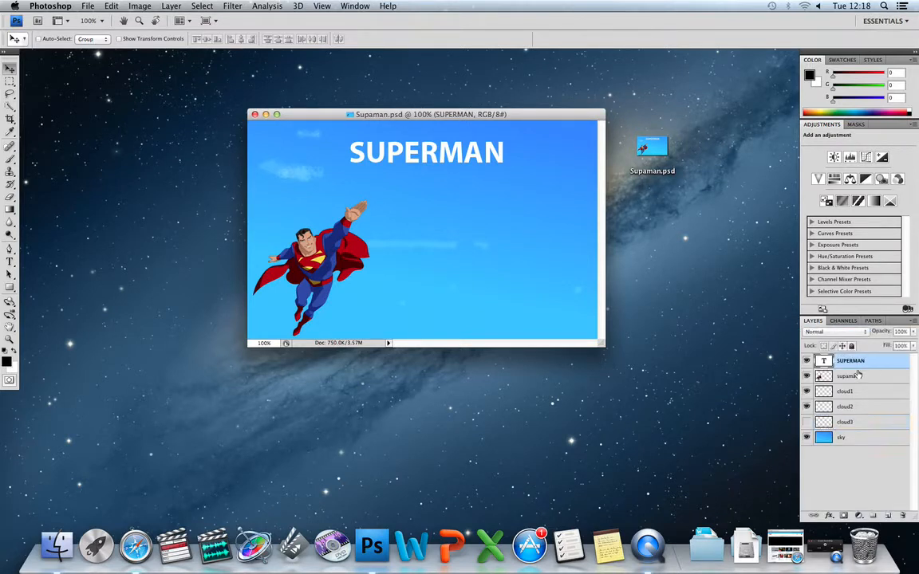
click(806, 361)
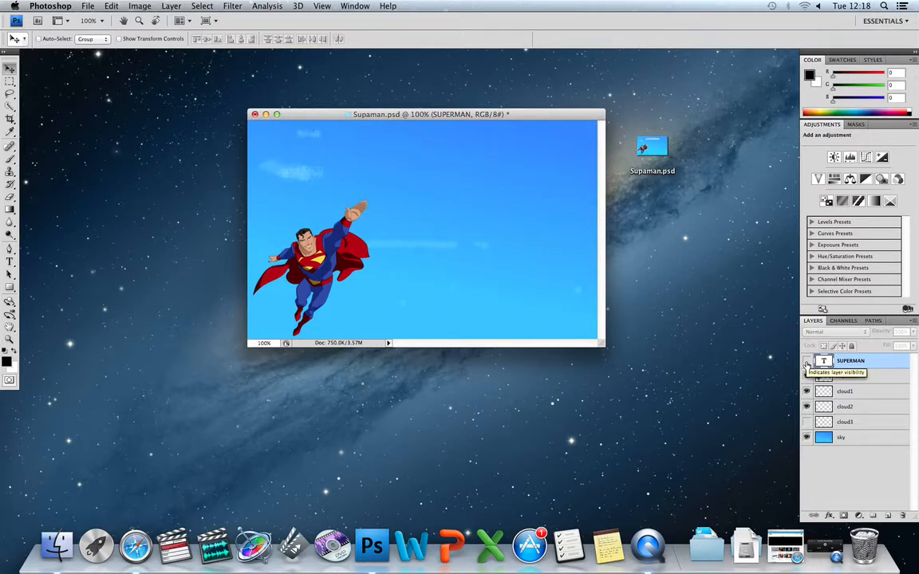
click(806, 361)
click(811, 375)
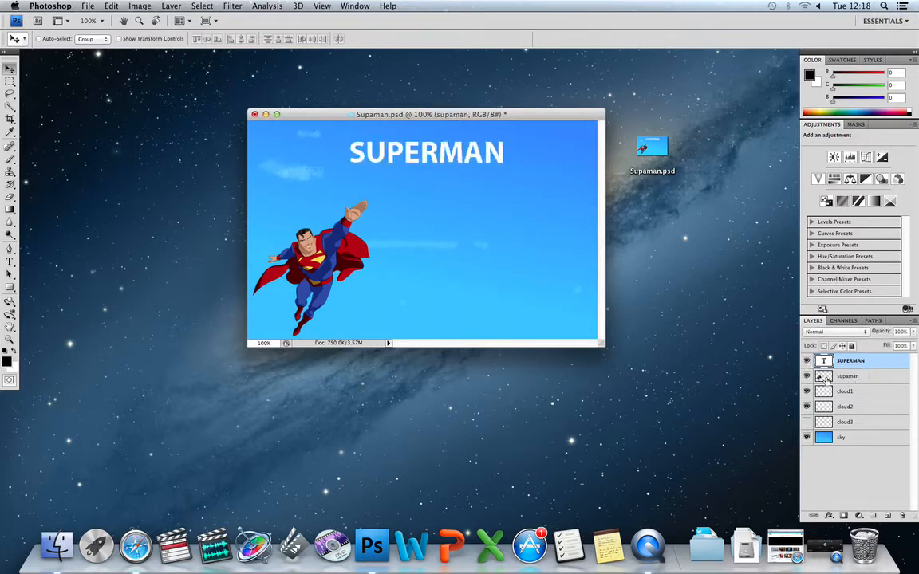
click(807, 376)
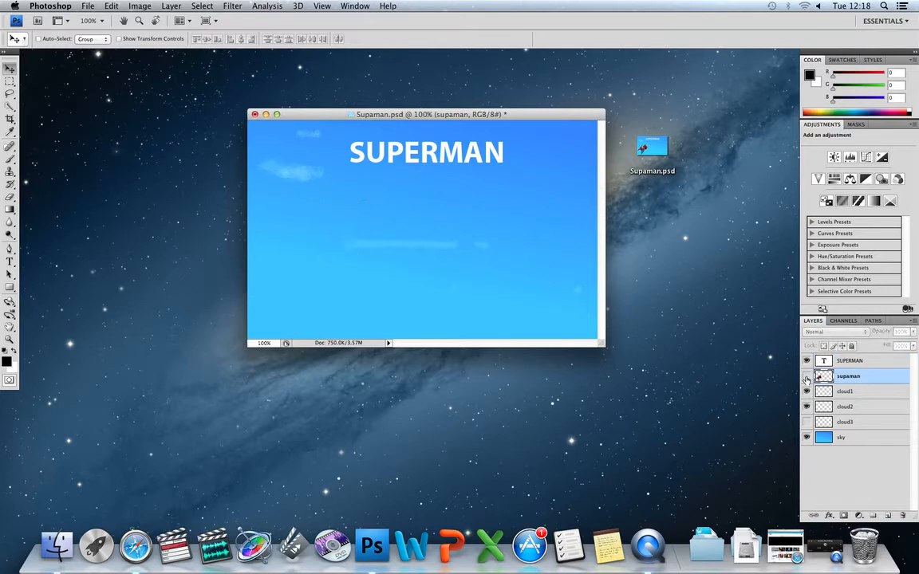
click(807, 376)
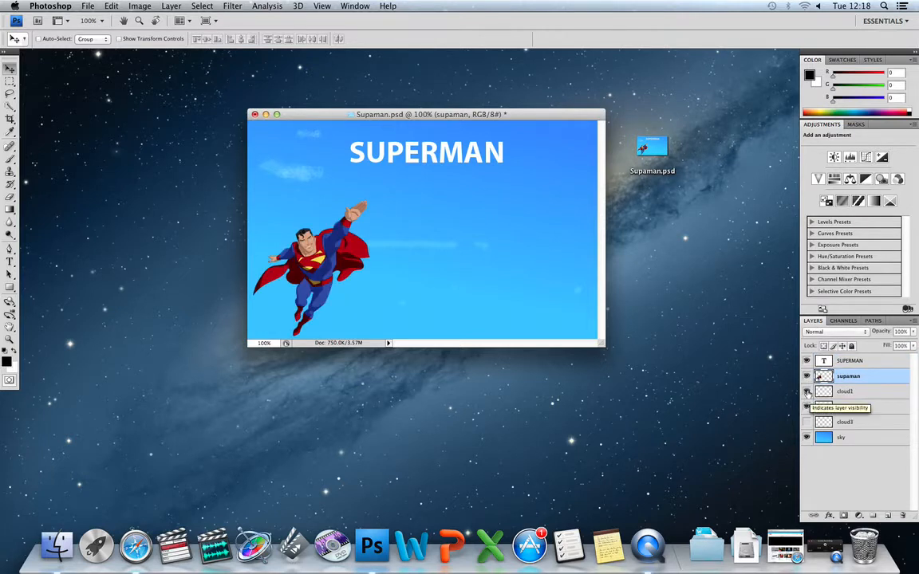
click(807, 392)
click(806, 392)
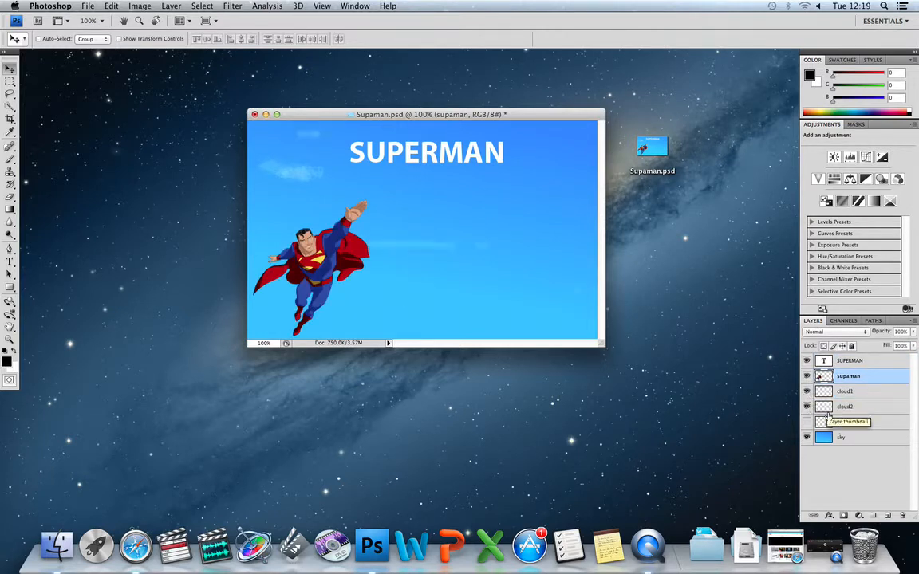
Make the cloud3 layer visible and select the sky layer
click(806, 422)
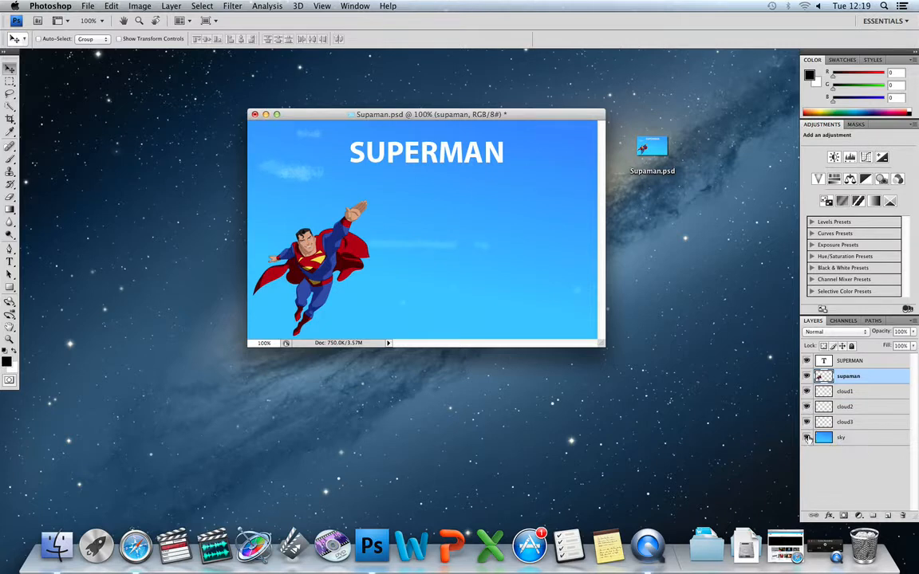
click(837, 437)
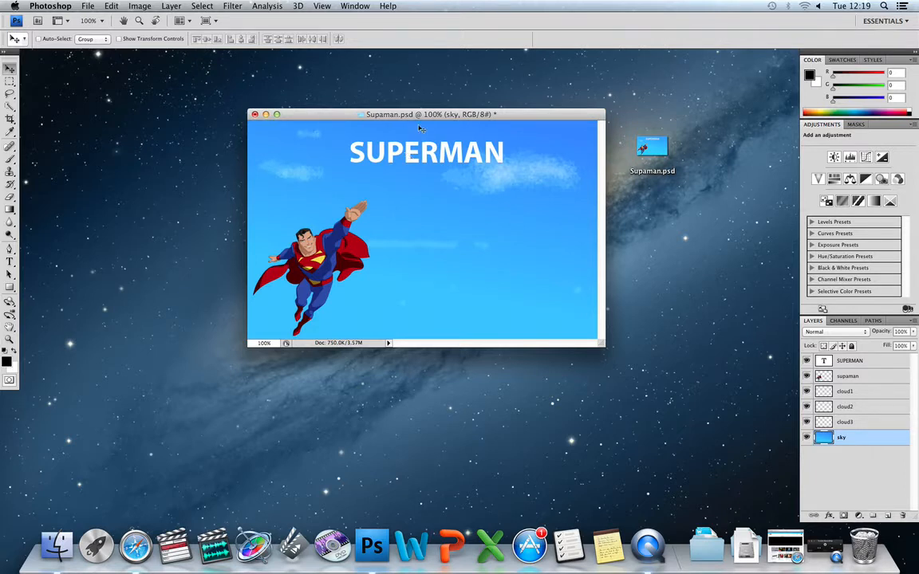
Display the frame animation timeline and set the first frame's delay to 0.1 seconds
click(359, 8)
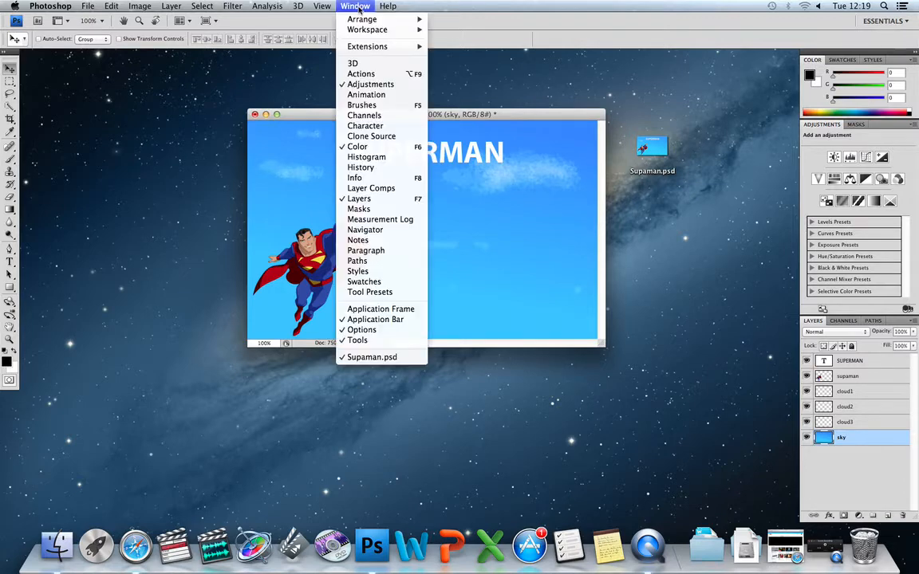
click(389, 96)
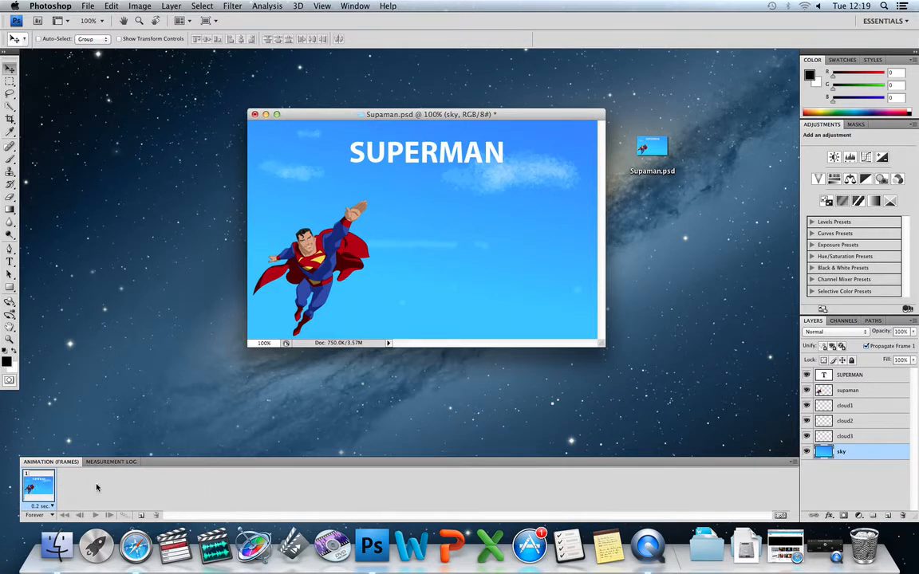
click(52, 506)
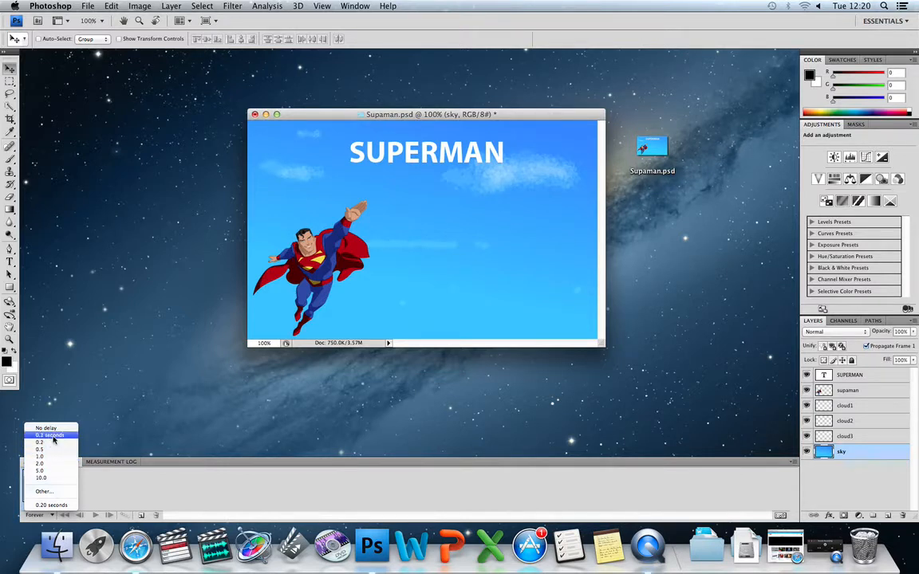
click(52, 436)
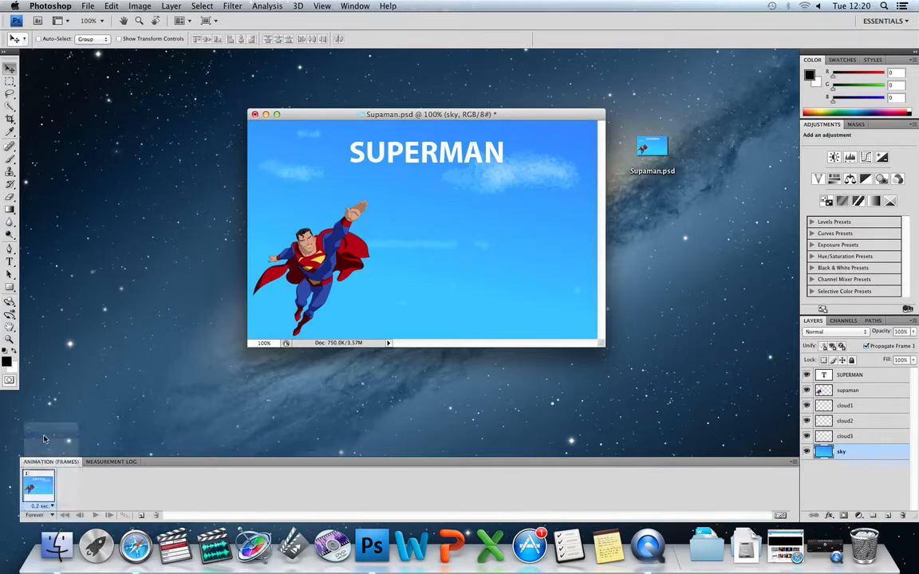
click(52, 509)
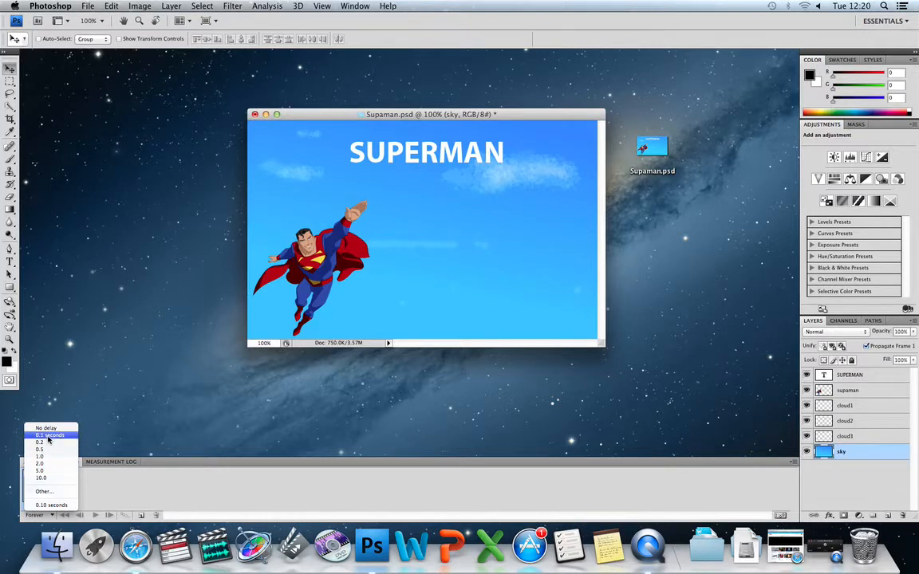
click(48, 436)
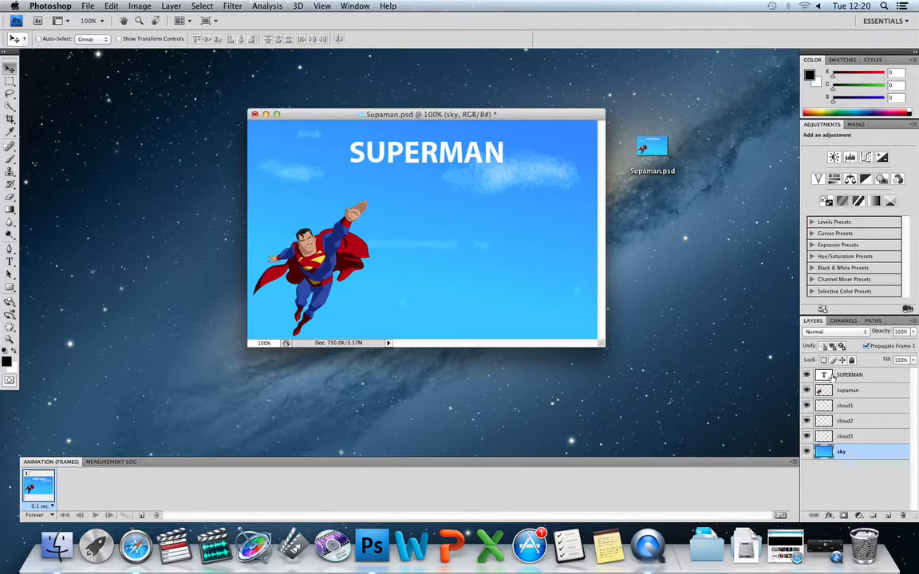
Set the SUPERMAN text layer's opacity to 0% in the first frame, keeping that layer selected
click(847, 376)
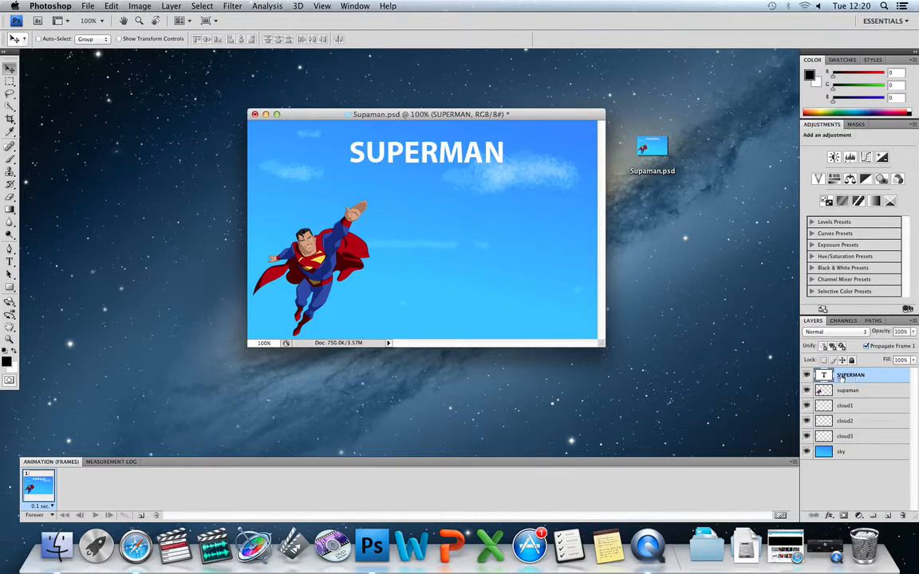
click(914, 333)
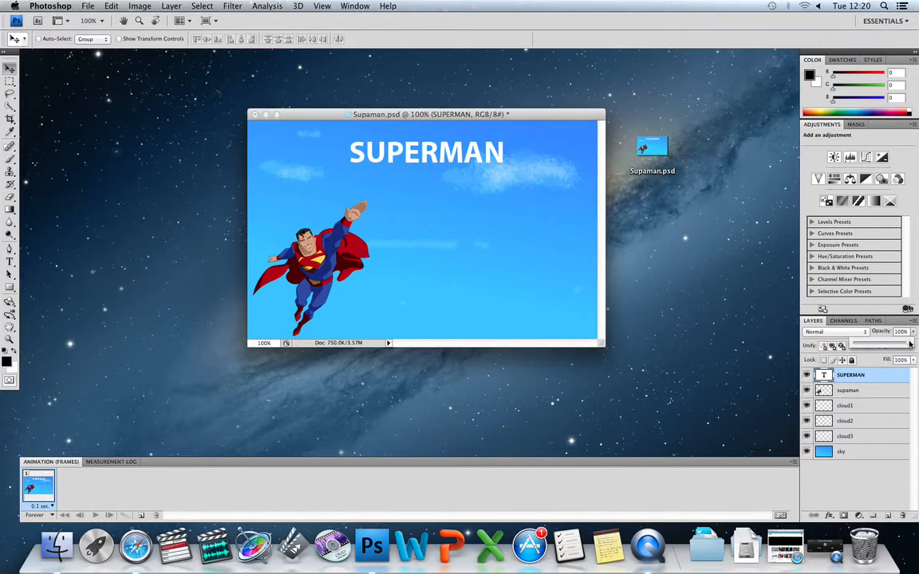
drag(908, 342, 841, 361)
click(845, 405)
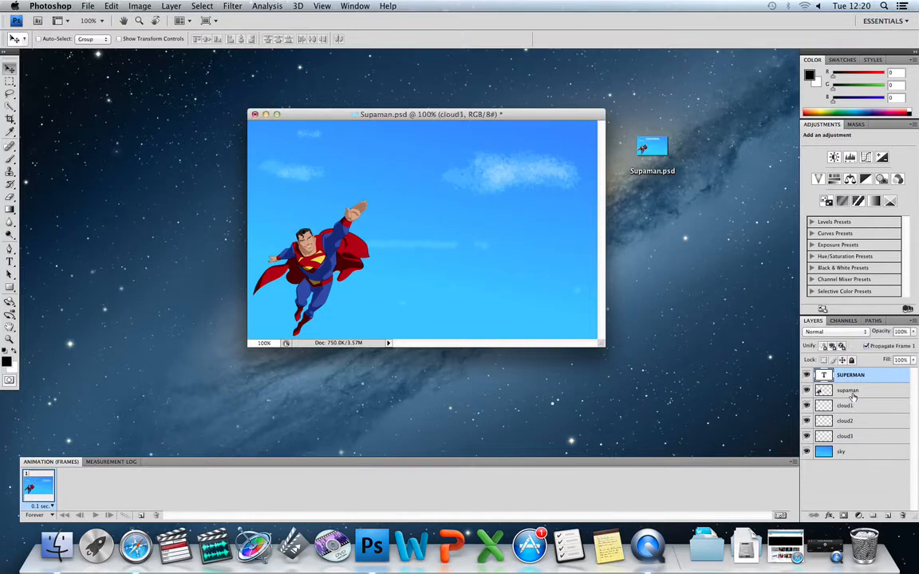
click(850, 378)
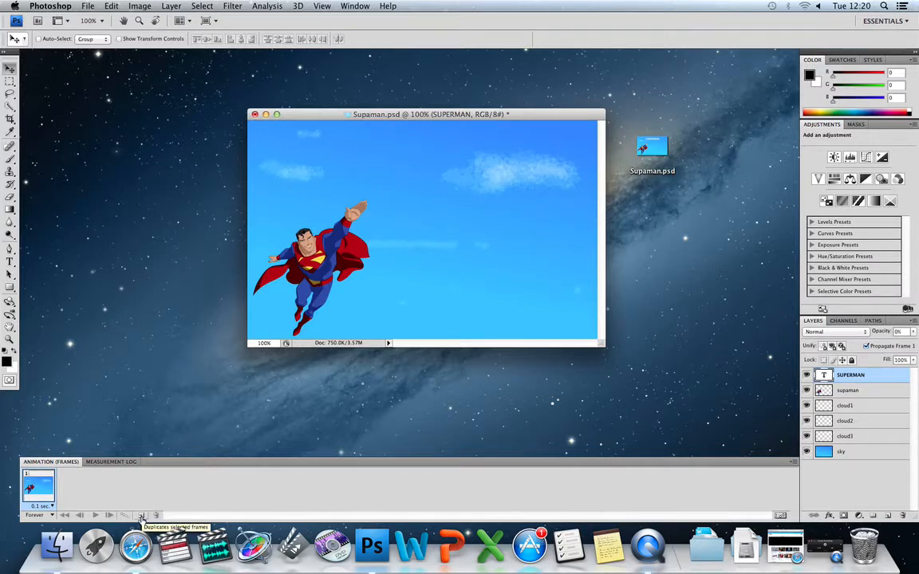
Duplicate the first animation frame and move the supaman figure to the upper-right part of the sky in frame 2
click(140, 516)
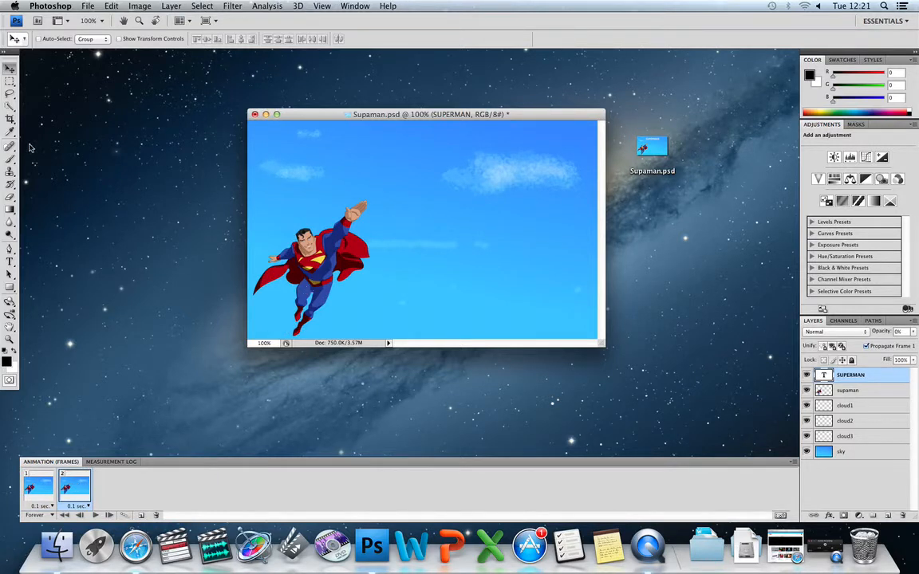
click(9, 81)
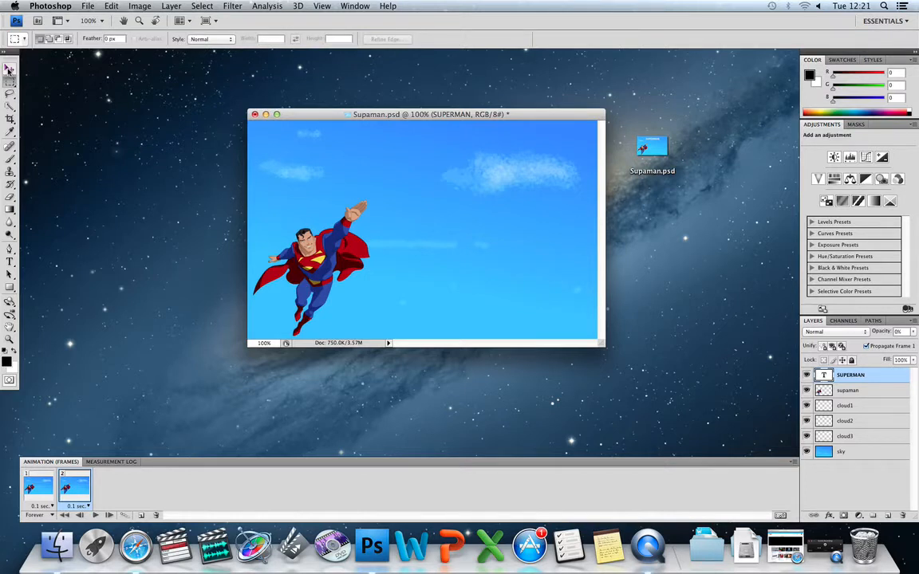
click(8, 69)
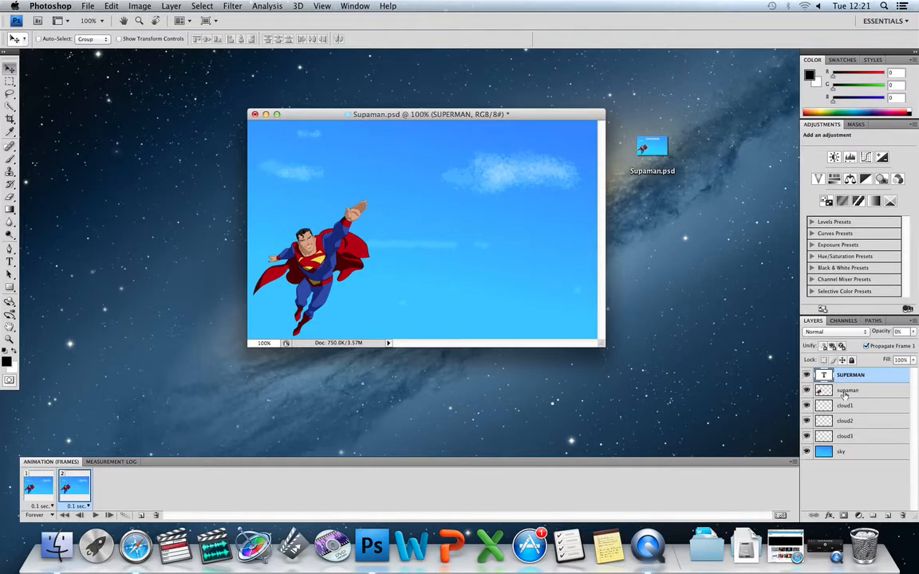
click(861, 389)
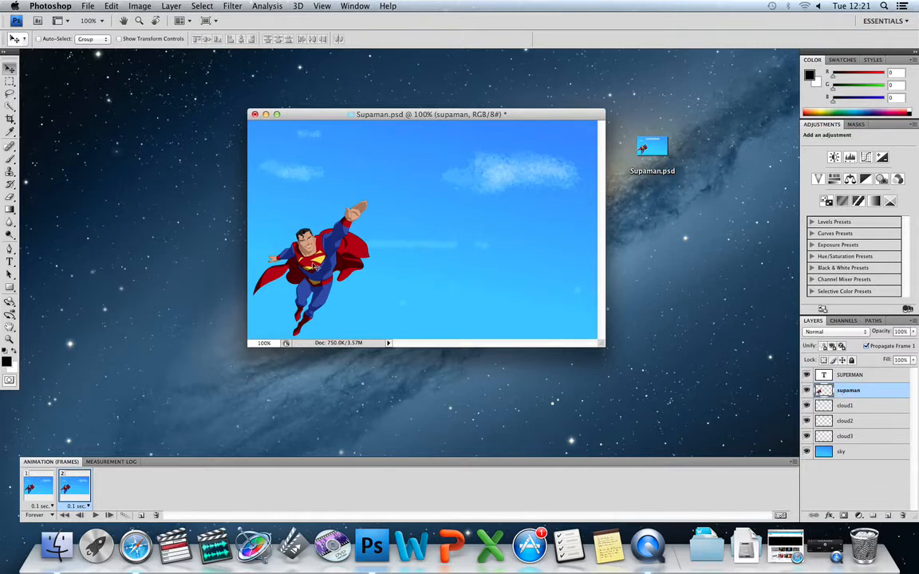
drag(316, 266, 523, 201)
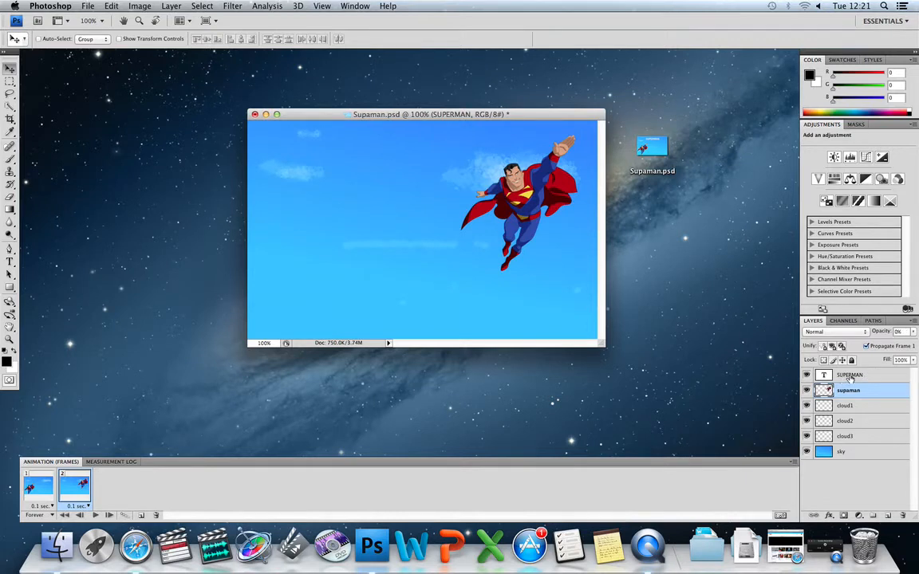
Set the SUPERMAN text layer's opacity to 100% in frame 2
click(848, 376)
click(913, 331)
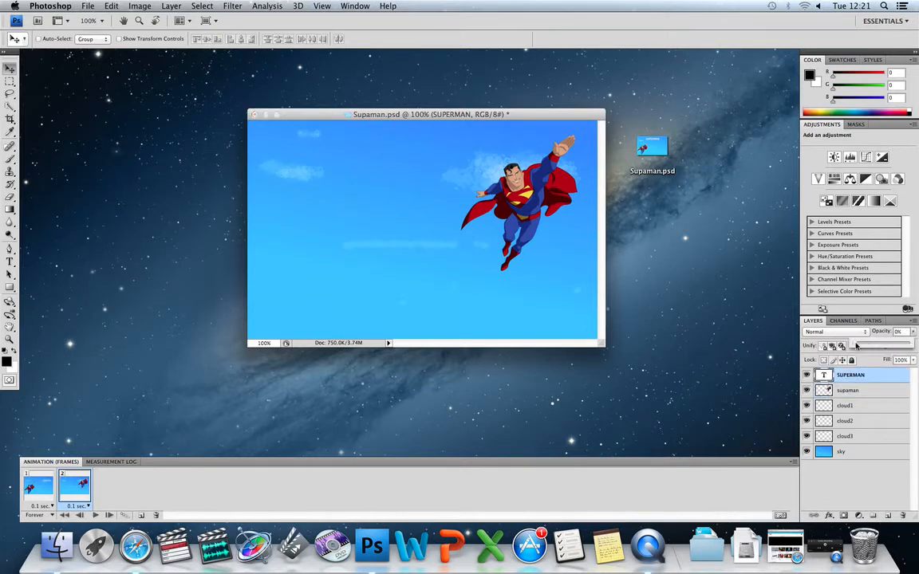
drag(857, 344, 914, 345)
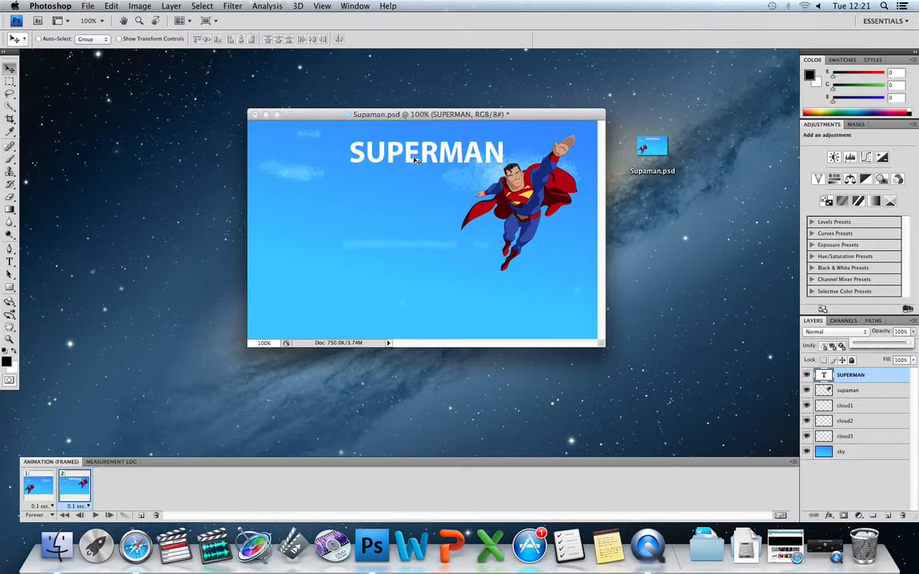
In frame 2, shift the cloud1, cloud2 and cloud3 layers slightly left and down across the sky
click(845, 406)
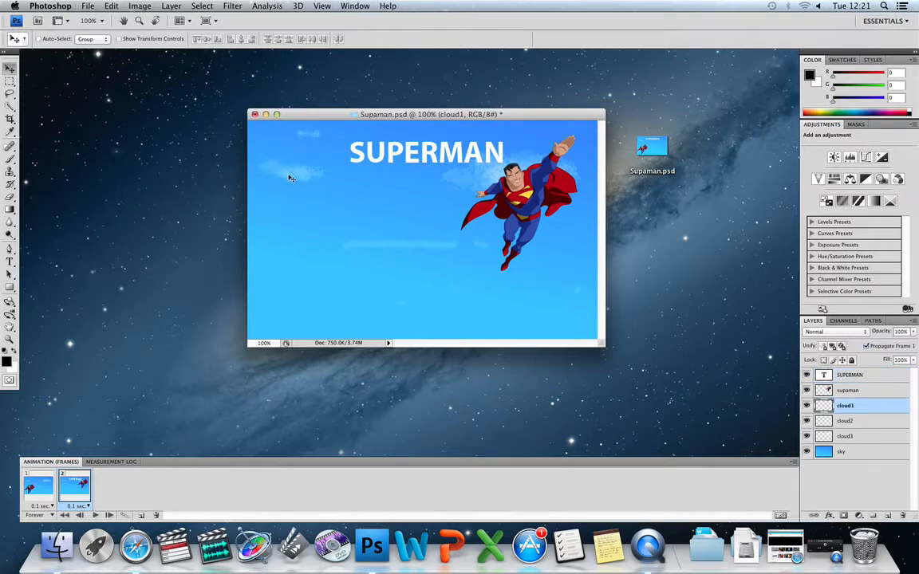
drag(330, 180, 363, 187)
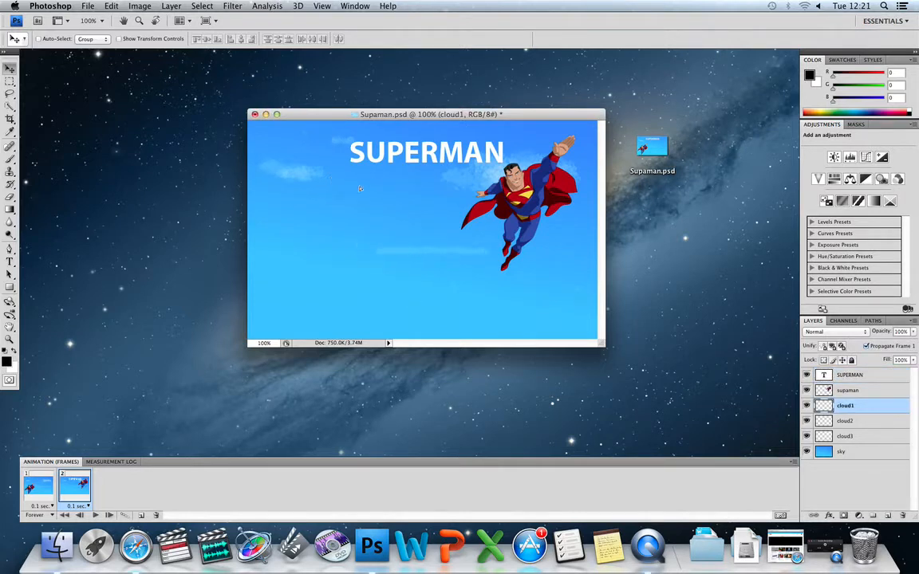
click(868, 421)
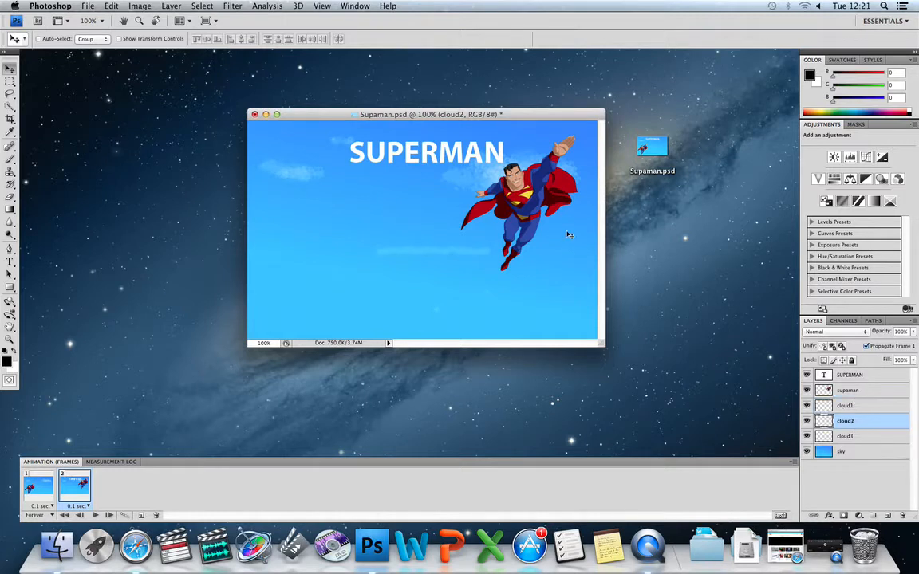
drag(474, 175, 449, 190)
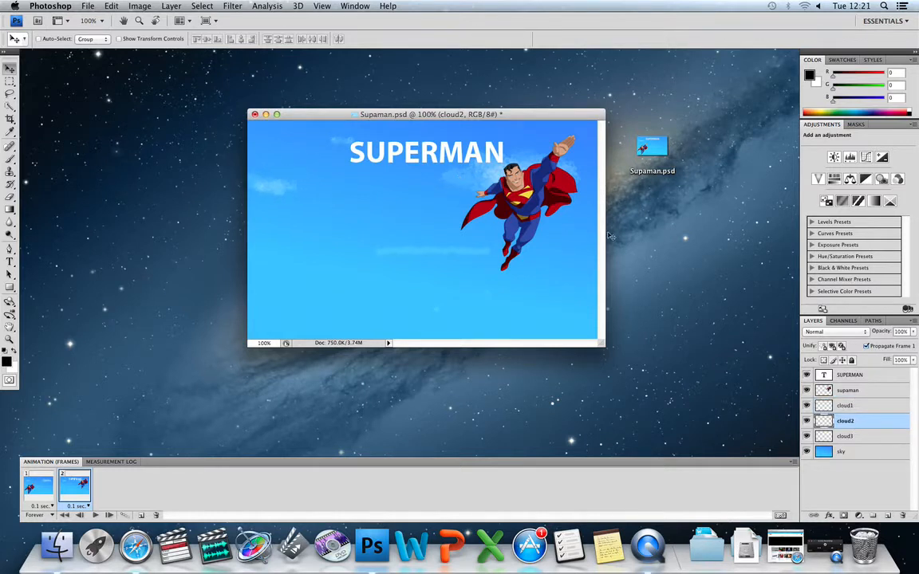
click(865, 436)
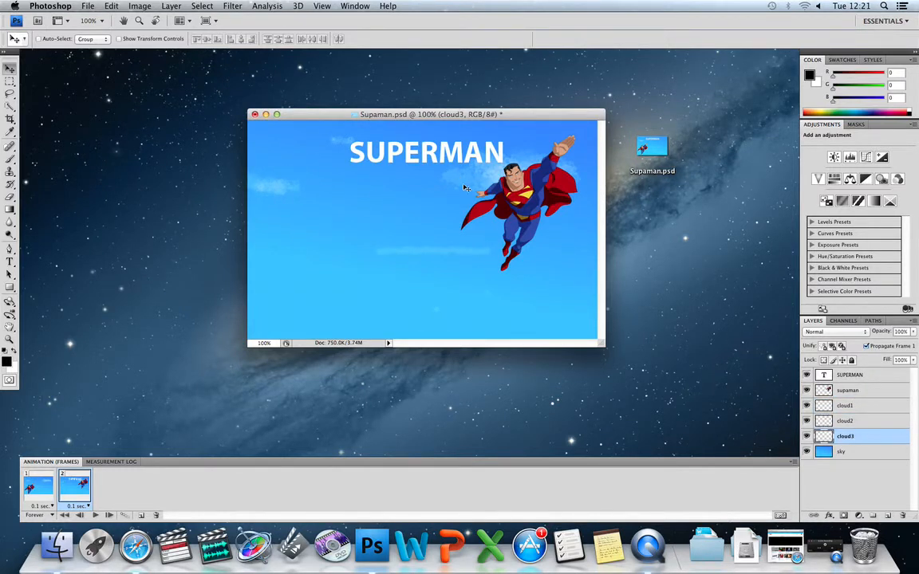
drag(433, 169, 455, 185)
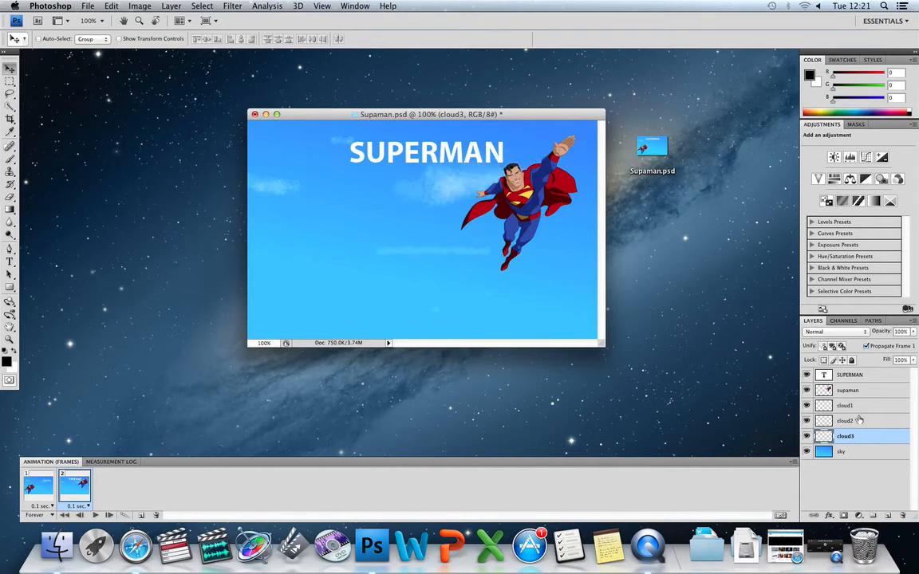
click(852, 406)
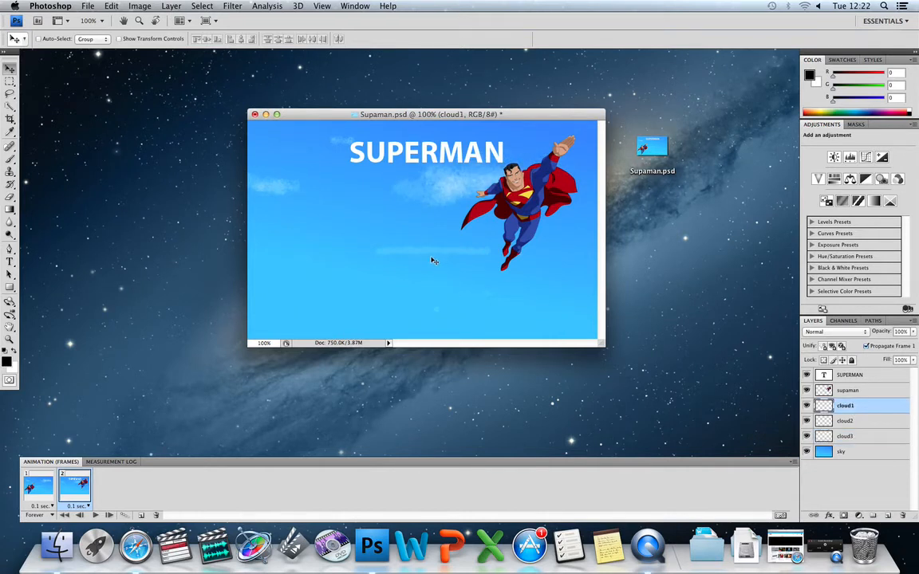
drag(433, 261, 344, 267)
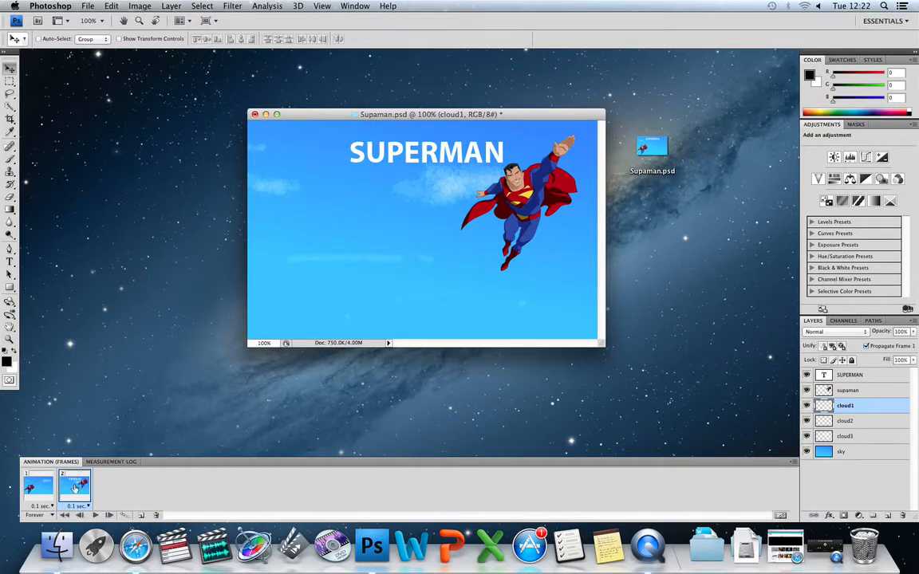
Tween frame 2 with the previous frame, adding 50 frames for all layers with position, opacity and effects
click(791, 463)
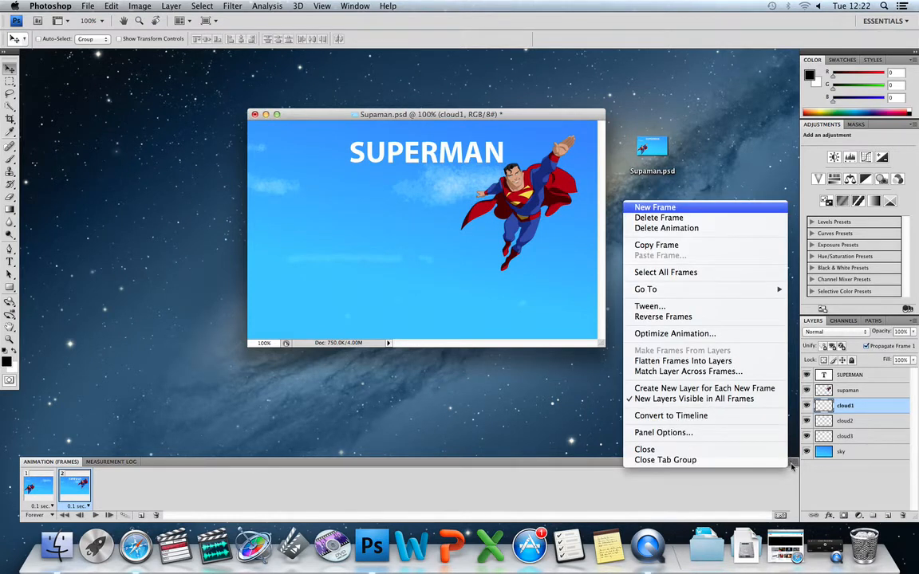
click(705, 311)
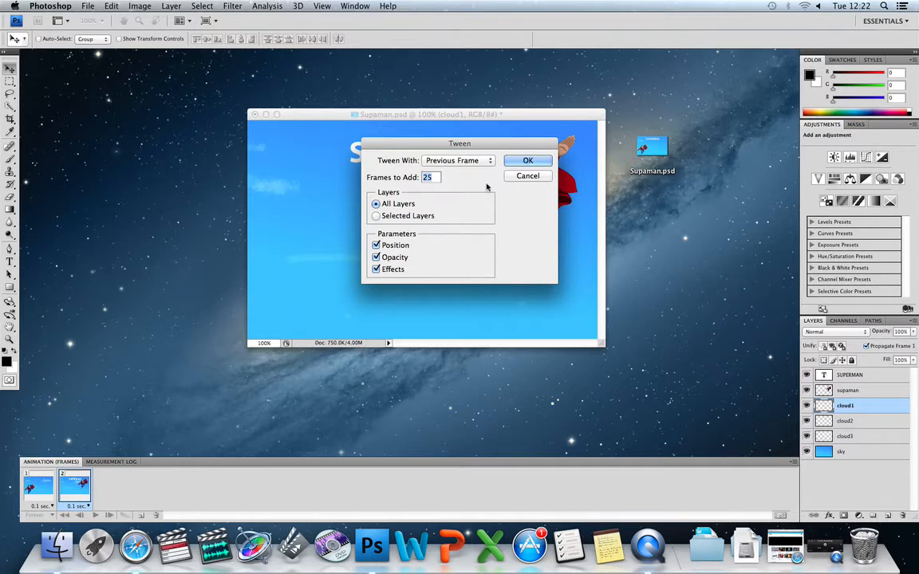
drag(479, 148, 598, 305)
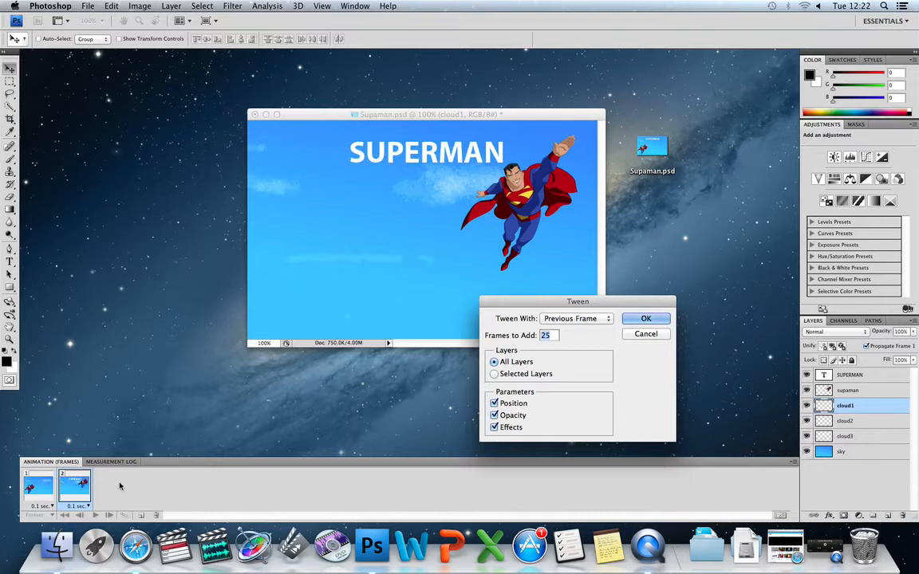
click(547, 336)
drag(554, 336, 519, 337)
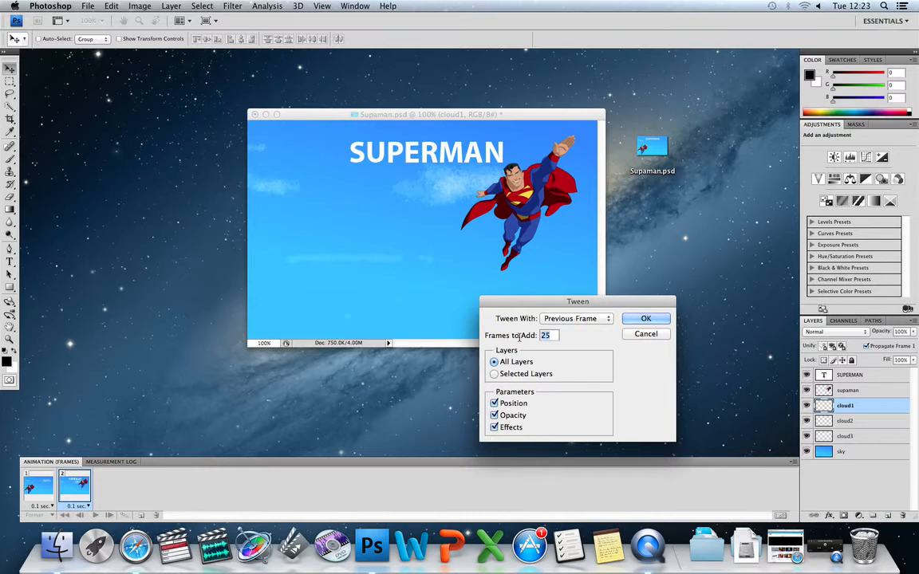
text(50)
click(643, 320)
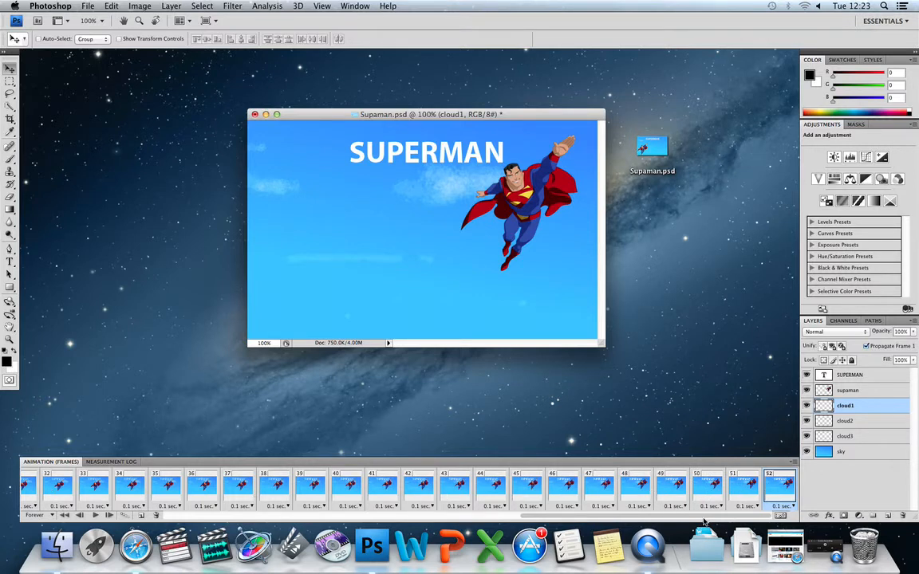
Select the first animation frame, then undock the animation timeline and widen it to show about 20 frames
drag(620, 516, 224, 522)
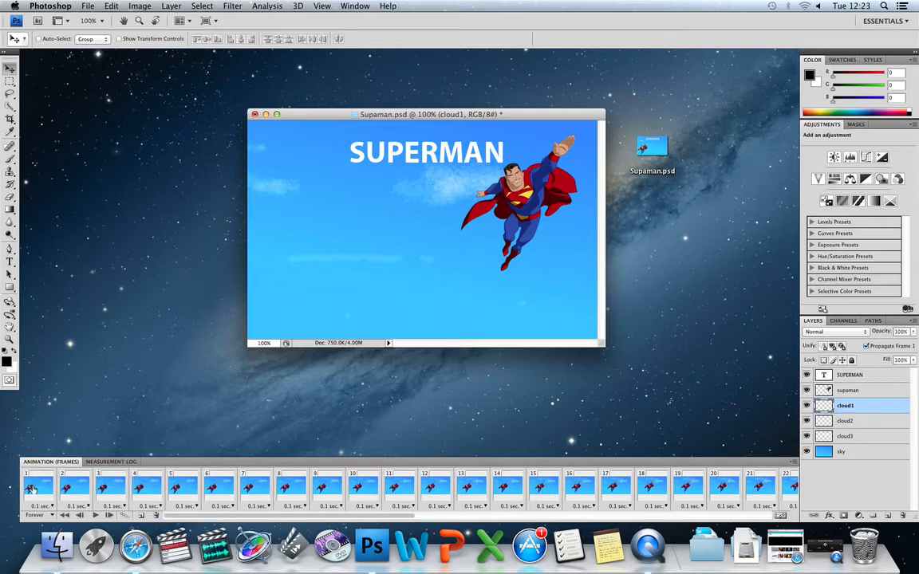
click(33, 487)
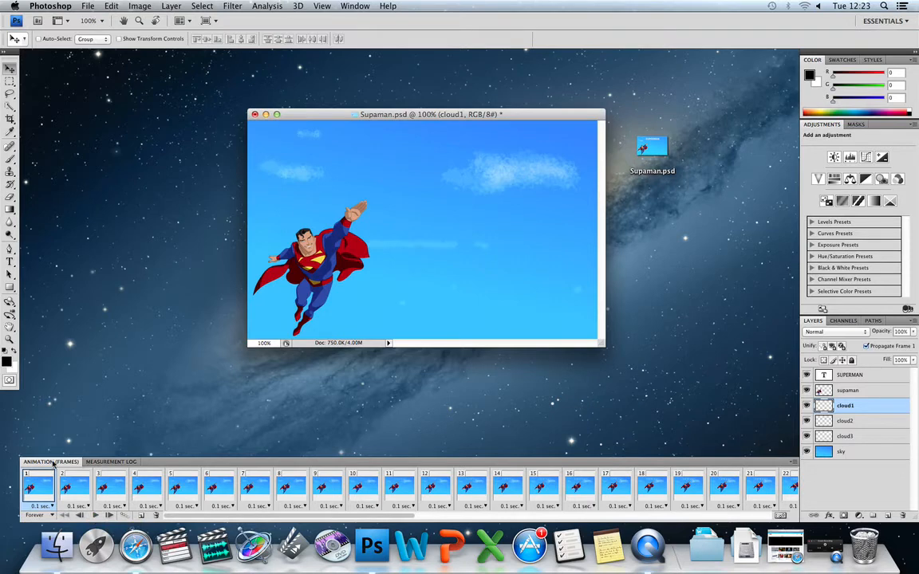
drag(465, 462, 463, 427)
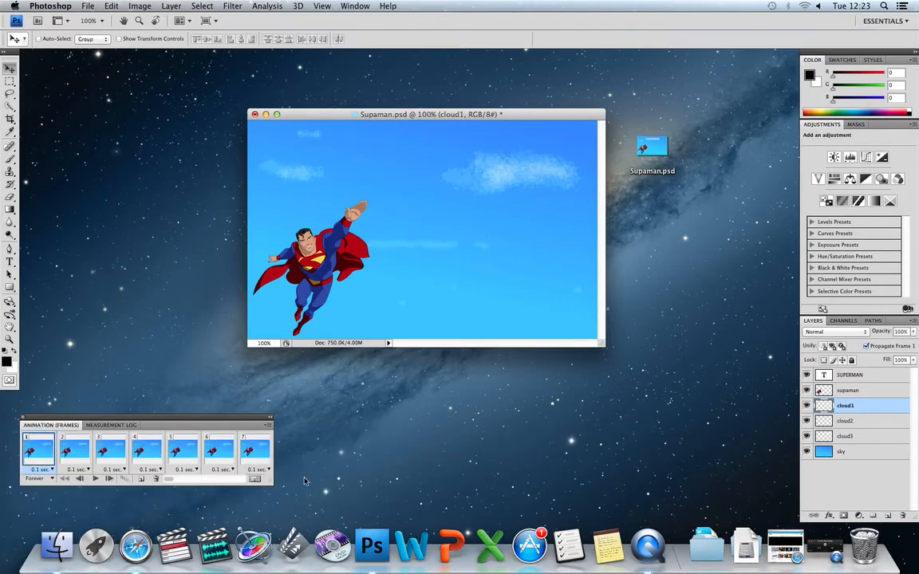
drag(271, 481, 732, 485)
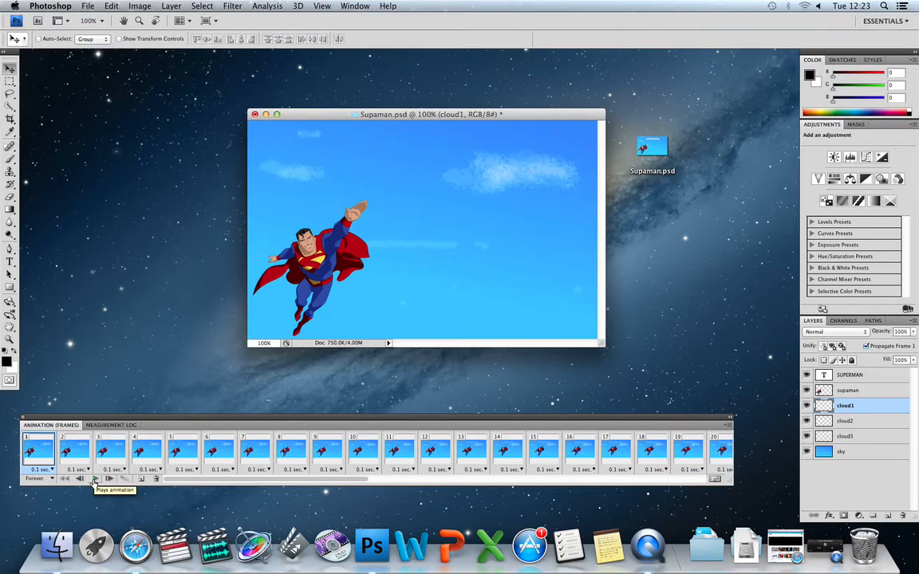
Preview the tweened animation from the first frame and stop the playback
click(94, 479)
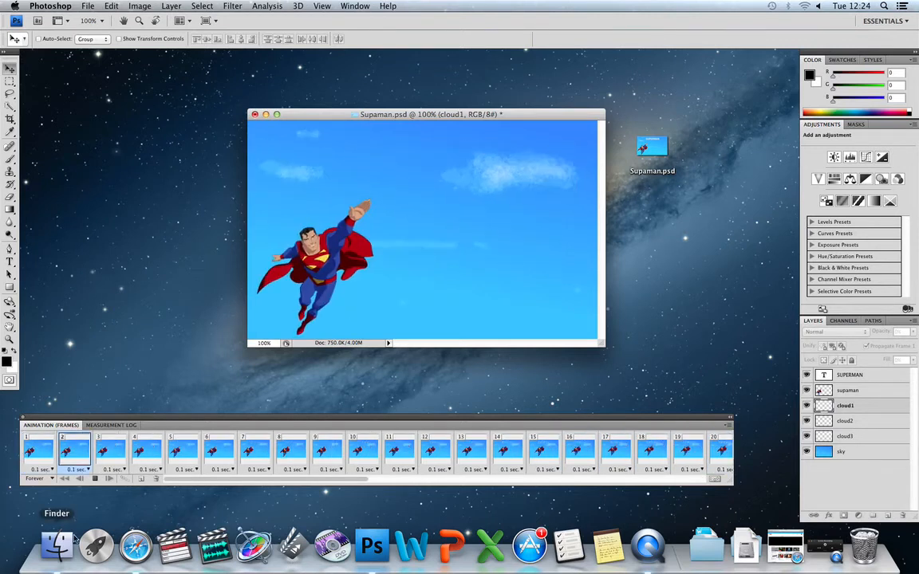
click(94, 480)
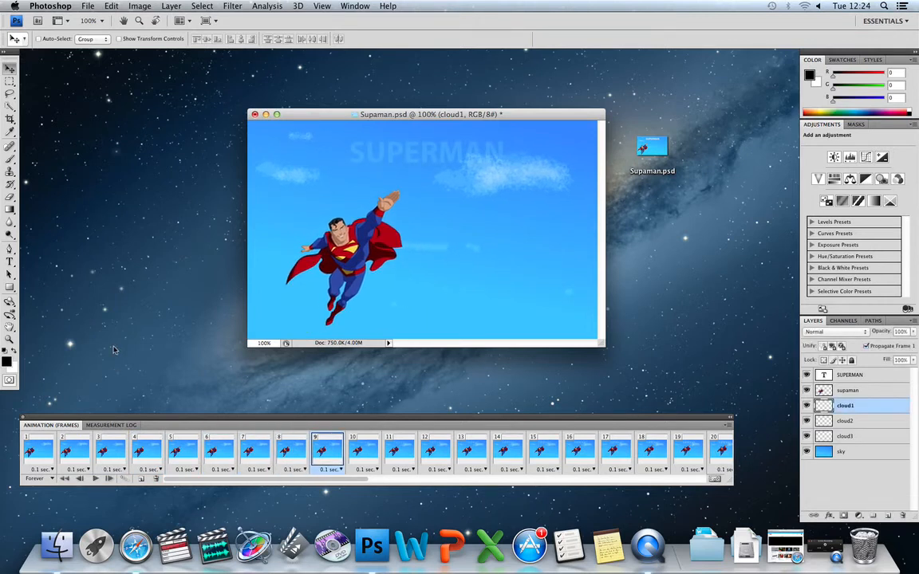
Start a video render of the animation and name the output supaman movie
click(89, 7)
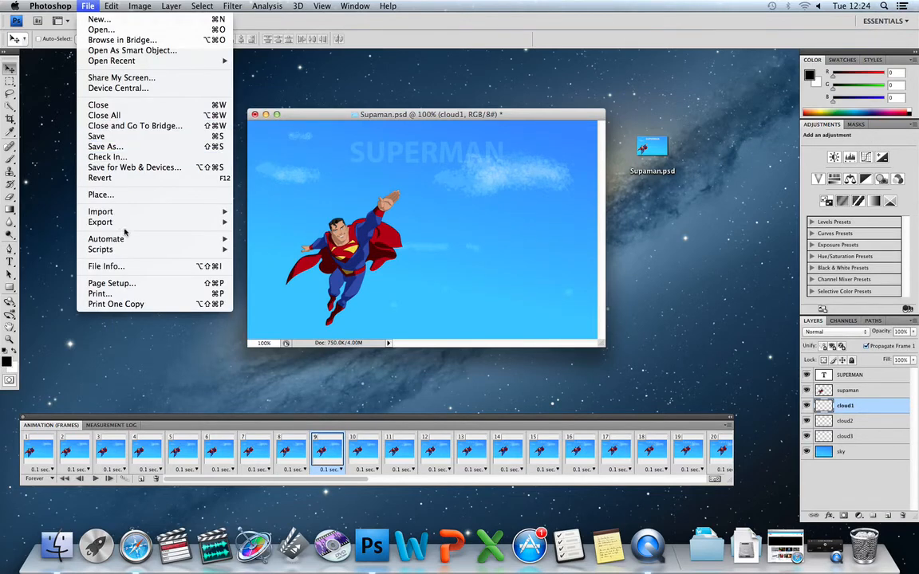
mouse_move(120, 223)
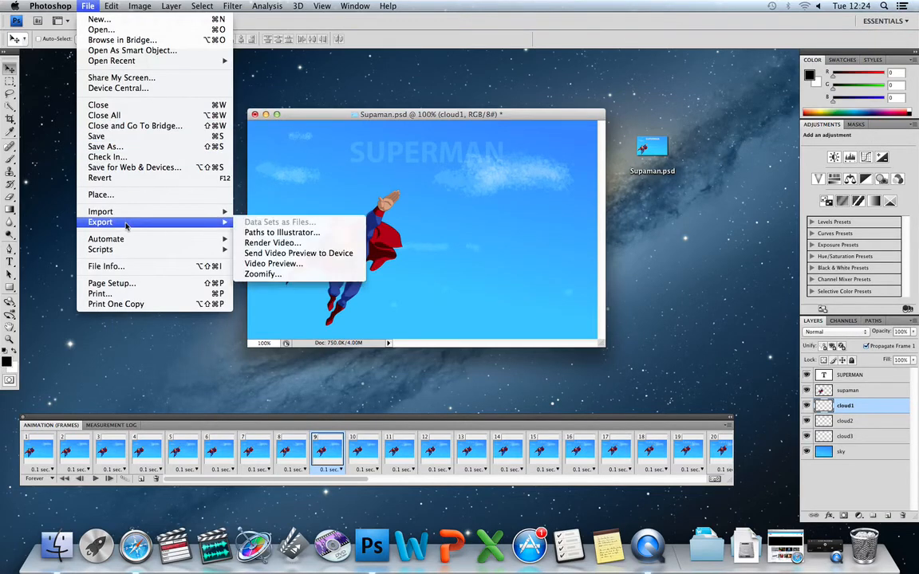
click(267, 248)
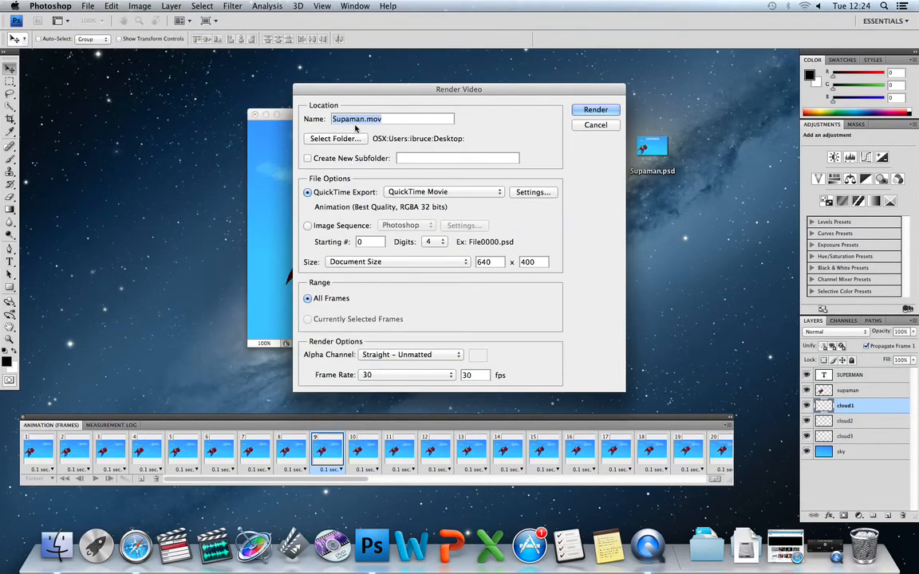
text(supaman)
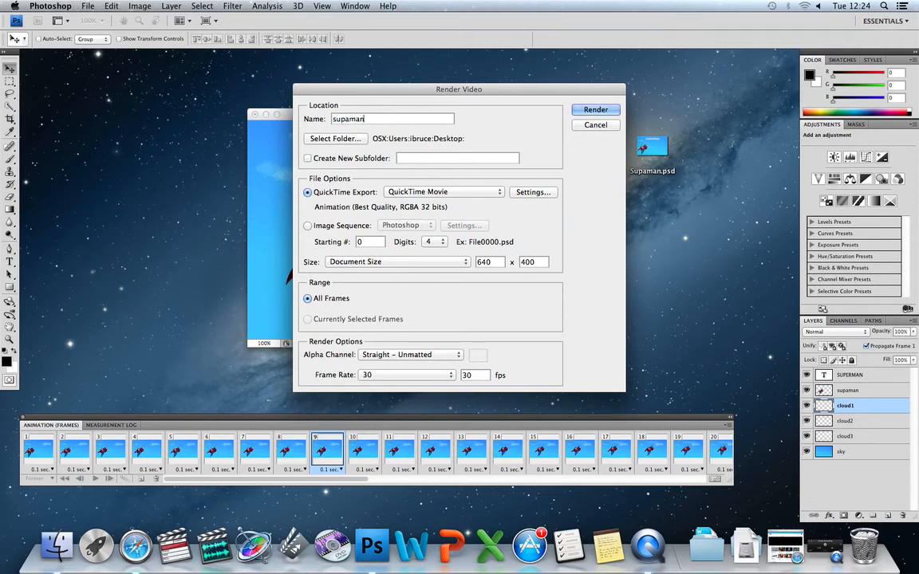
text( moview)
key(BackSpace)
Choose the Desktop as the render folder for the video
click(332, 139)
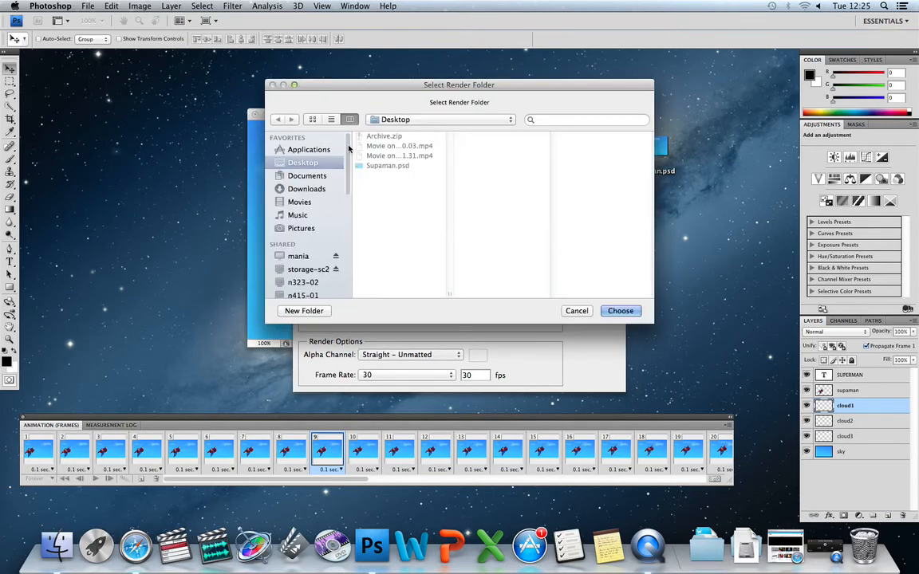
click(306, 176)
click(307, 165)
click(620, 311)
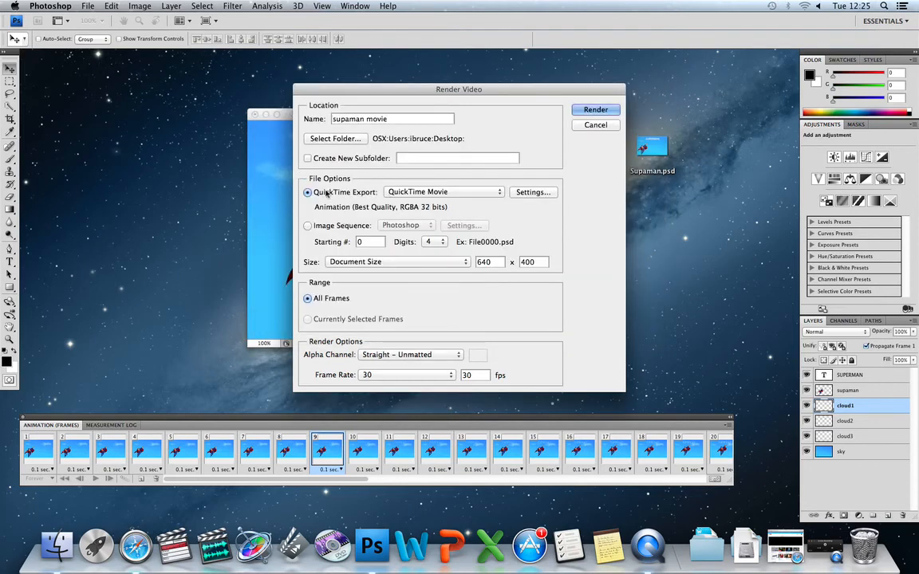
Keep QuickTime Movie as the export format and render all frames
click(489, 192)
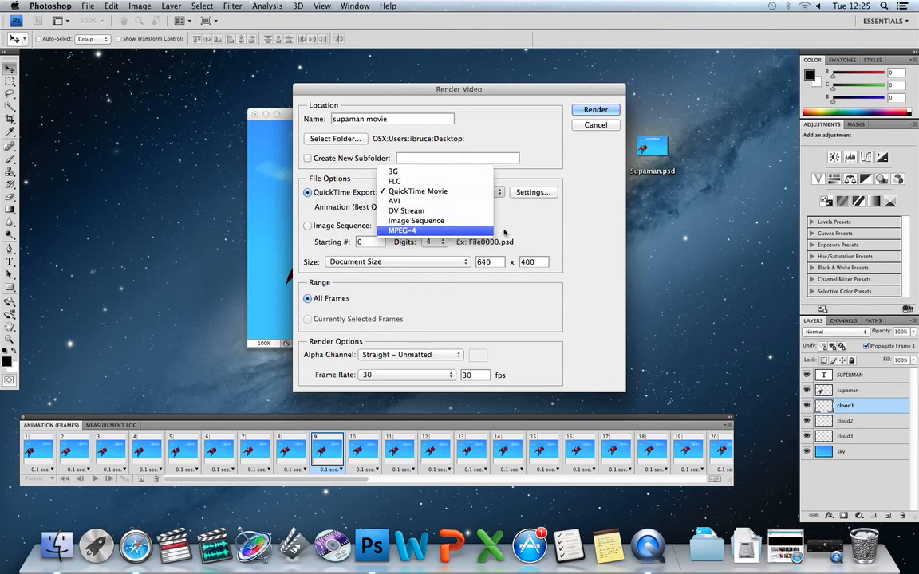
click(525, 217)
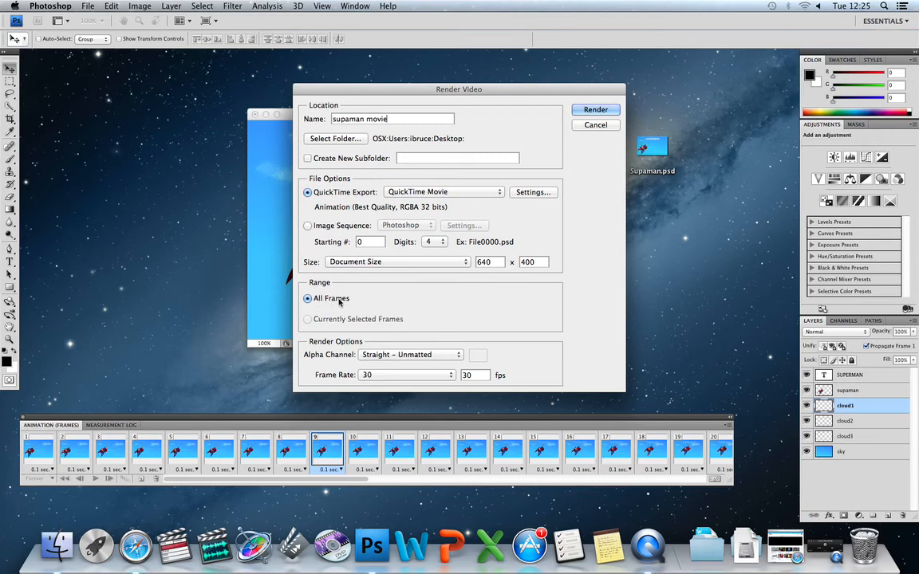
click(595, 111)
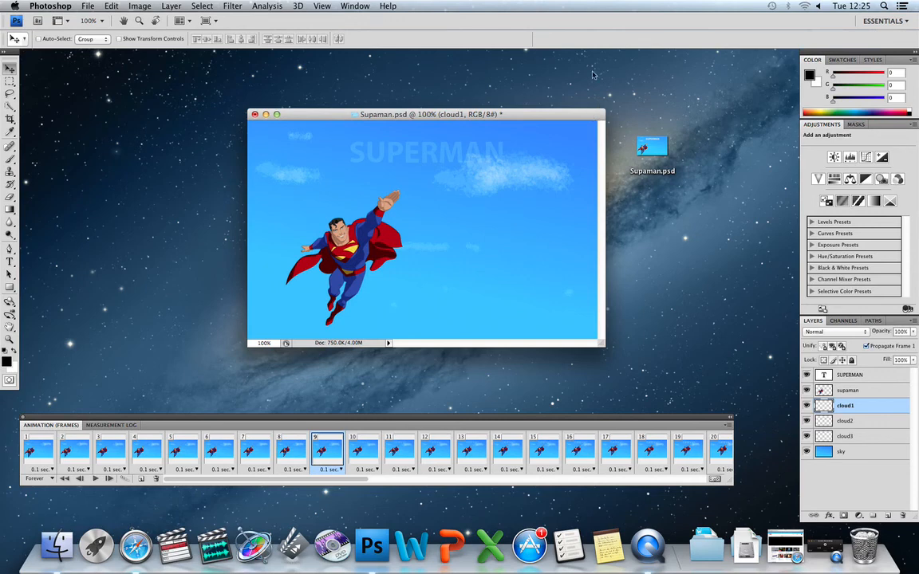
Hide Photoshop and move the rendered supaman movie file to the upper middle of the desktop
click(46, 6)
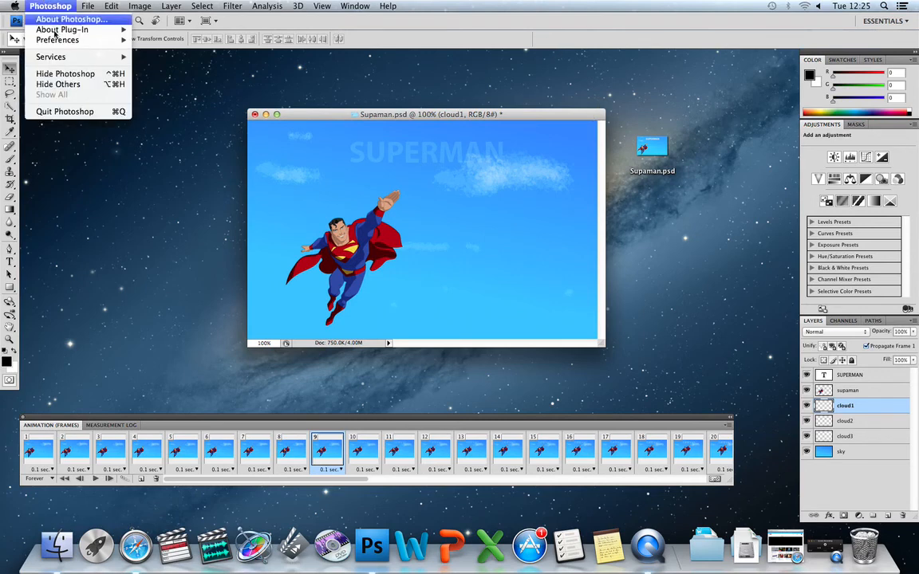
click(72, 67)
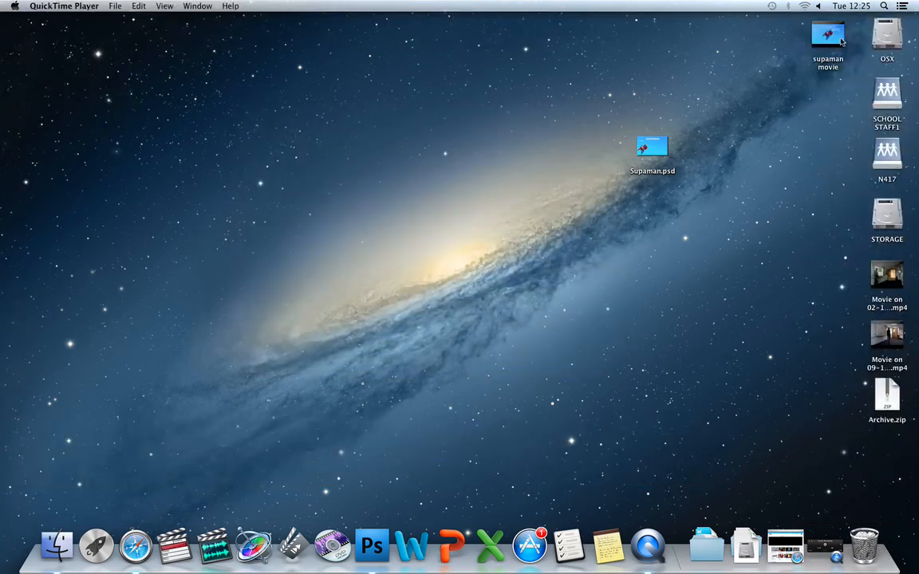
drag(841, 41, 407, 142)
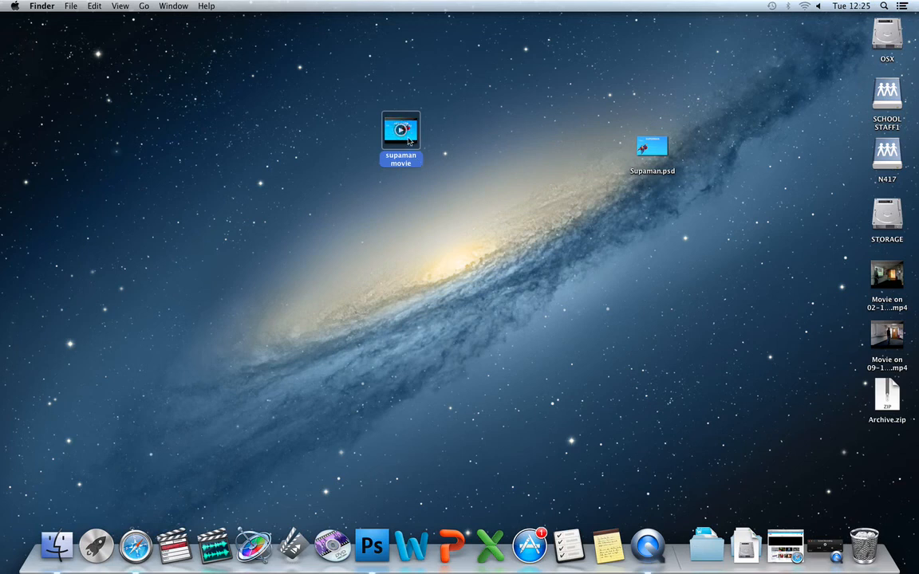
Open supaman movie in QuickTime Player, play it through to check the animation, and close the movie
double_click(404, 142)
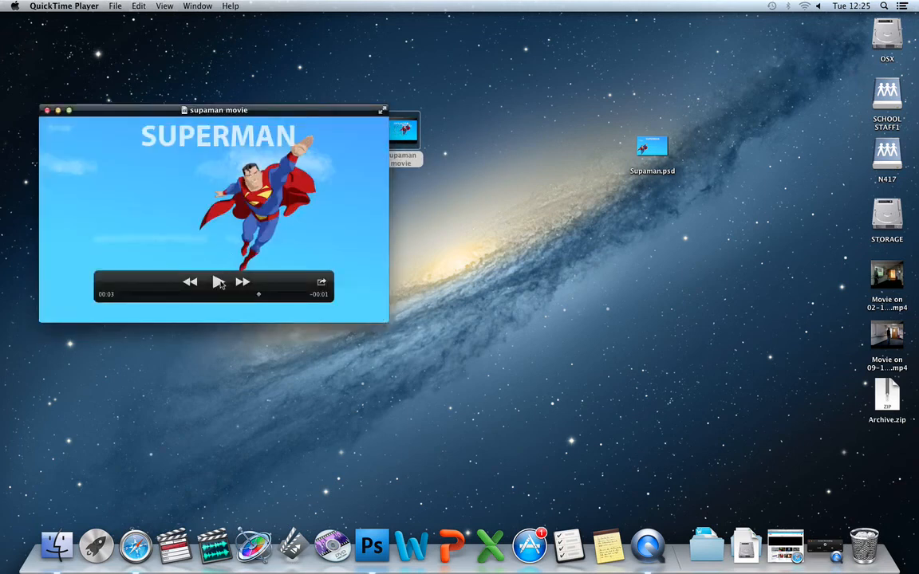
click(218, 282)
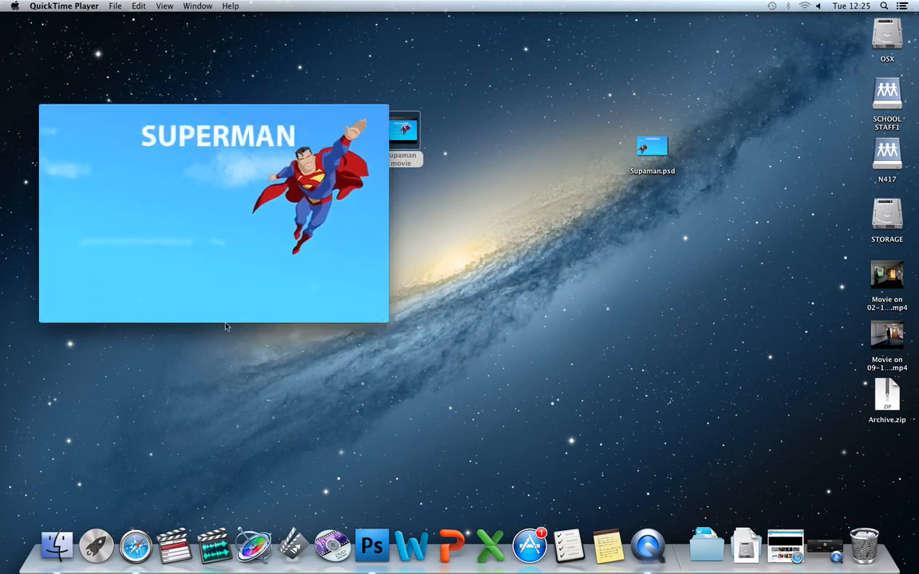
click(190, 283)
click(218, 282)
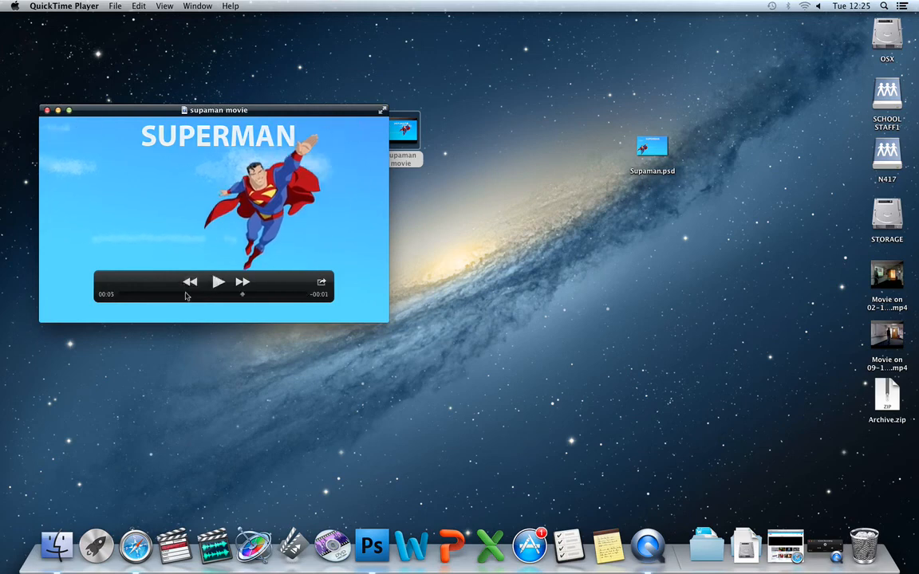
click(216, 283)
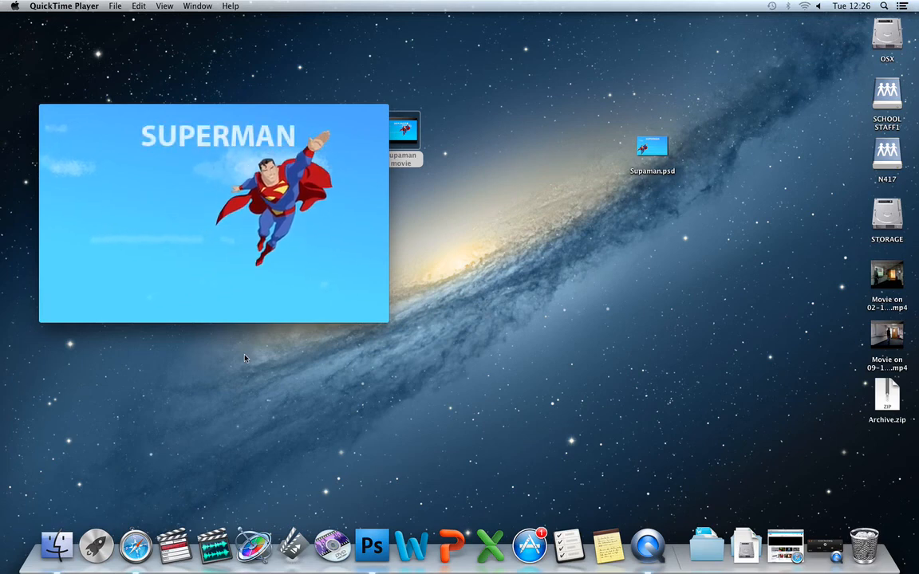
mouse_move(237, 261)
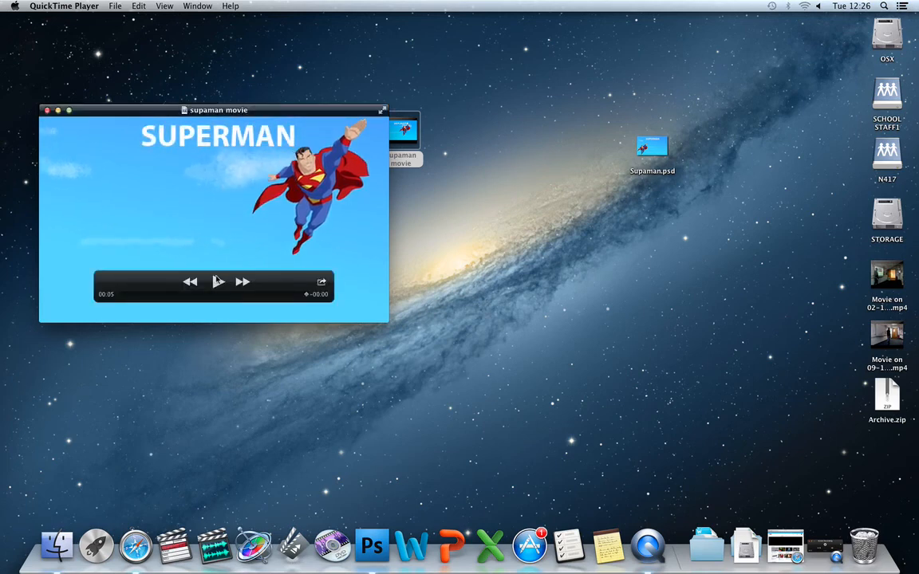
click(72, 6)
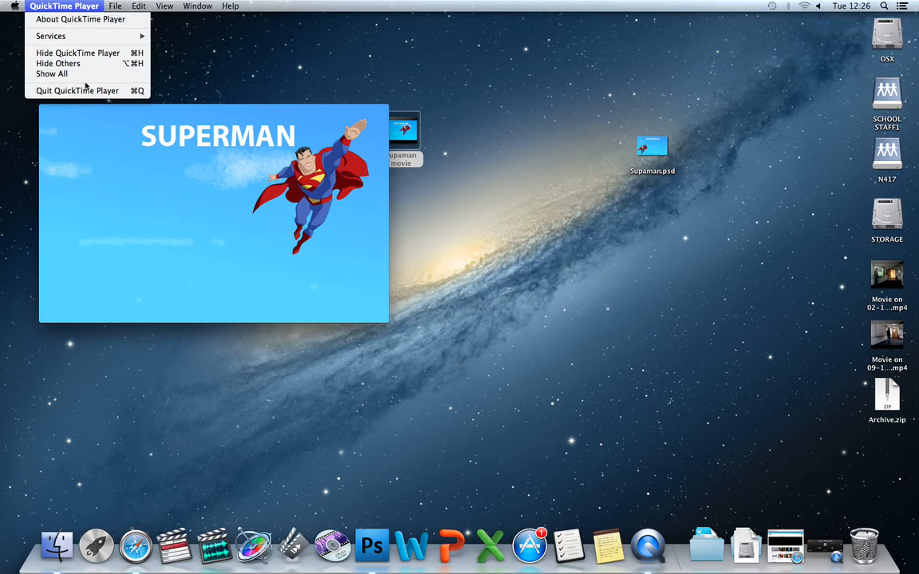
click(87, 6)
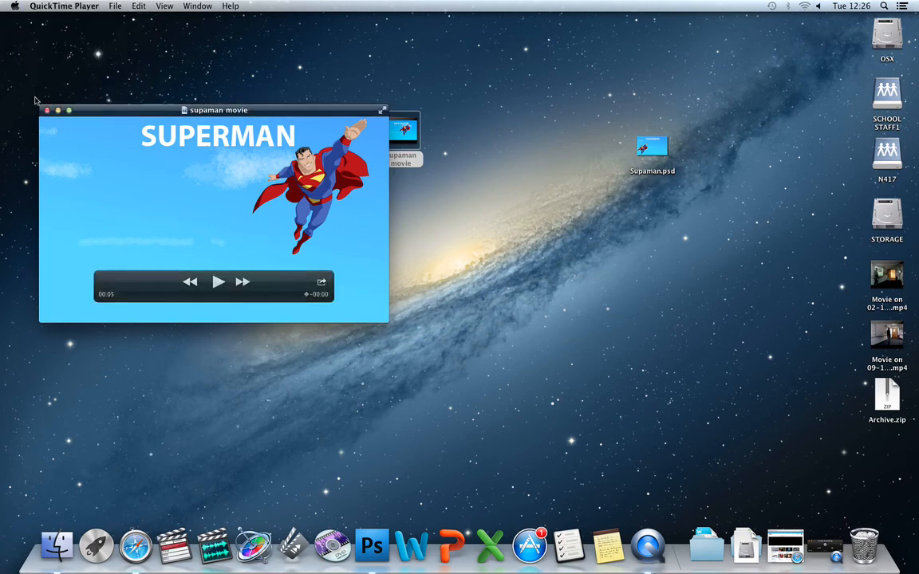
click(47, 111)
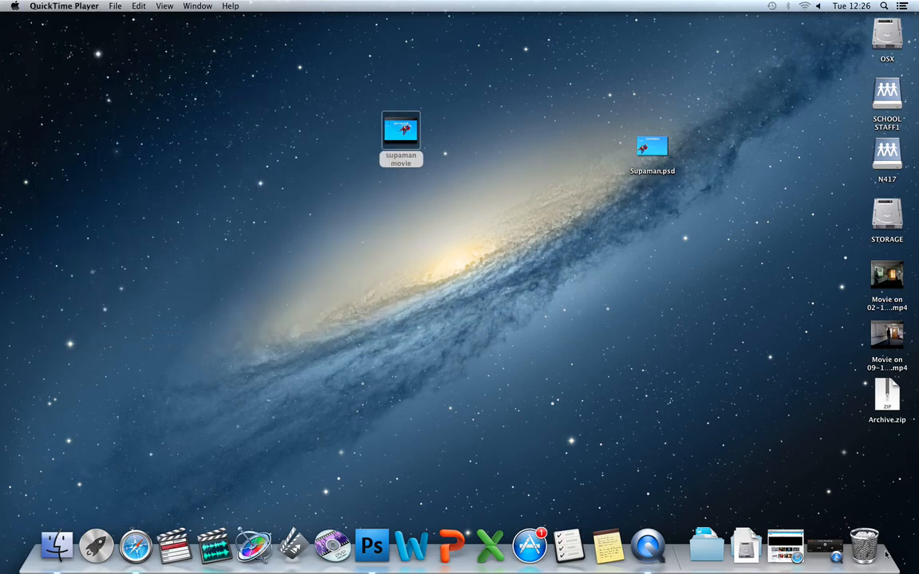
click(825, 546)
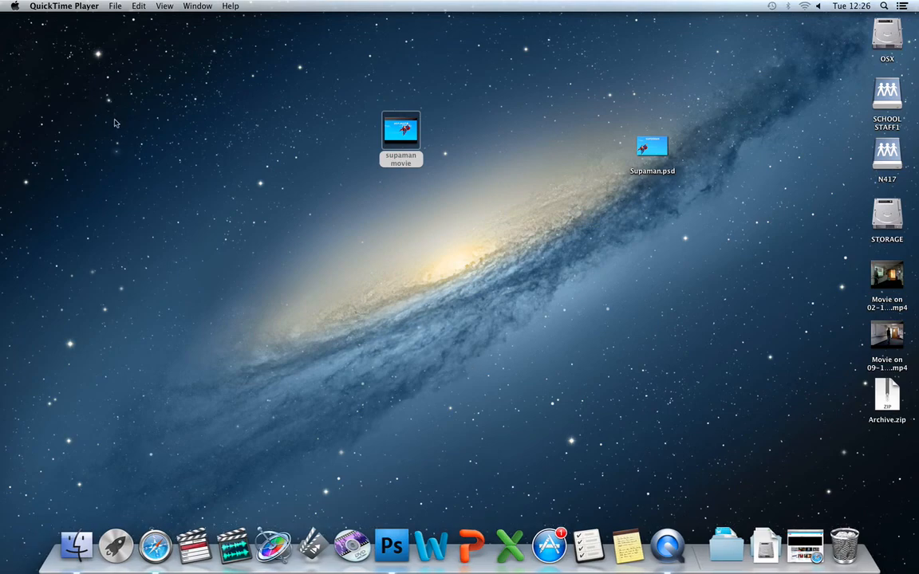